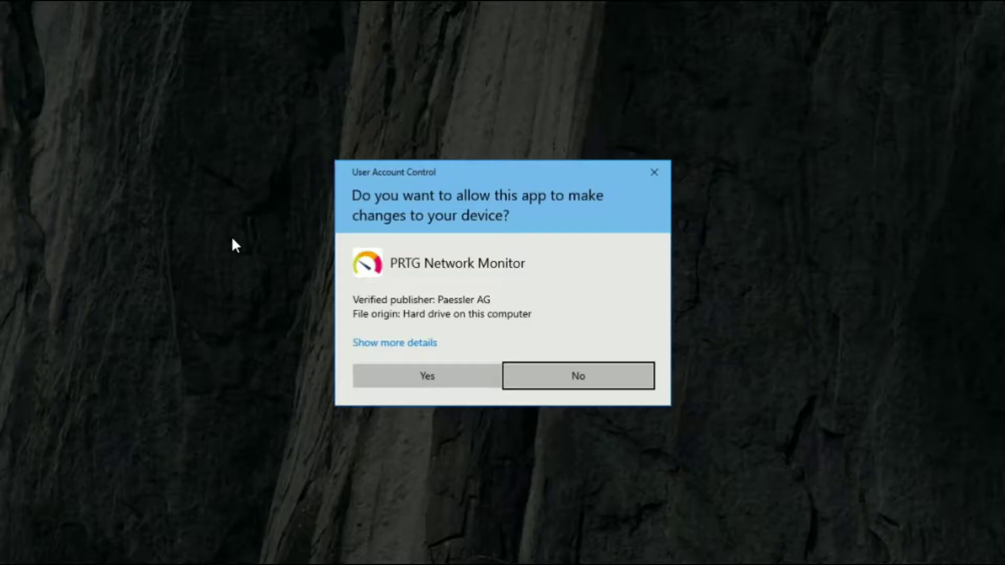
Step: Allow the PRTG Network Monitor installer to run, choose English as the setup language, and accept the license agreement
click(424, 366)
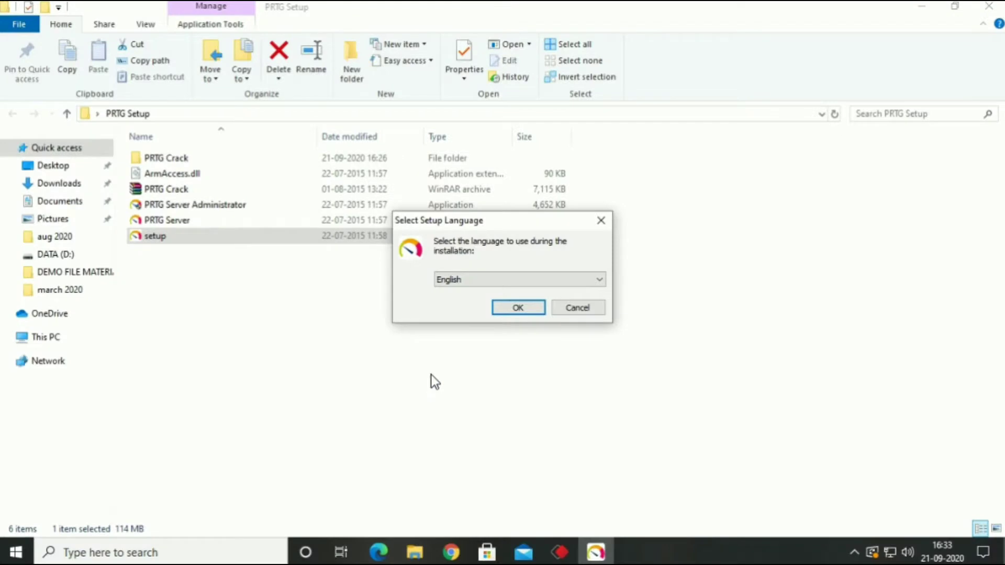
click(529, 307)
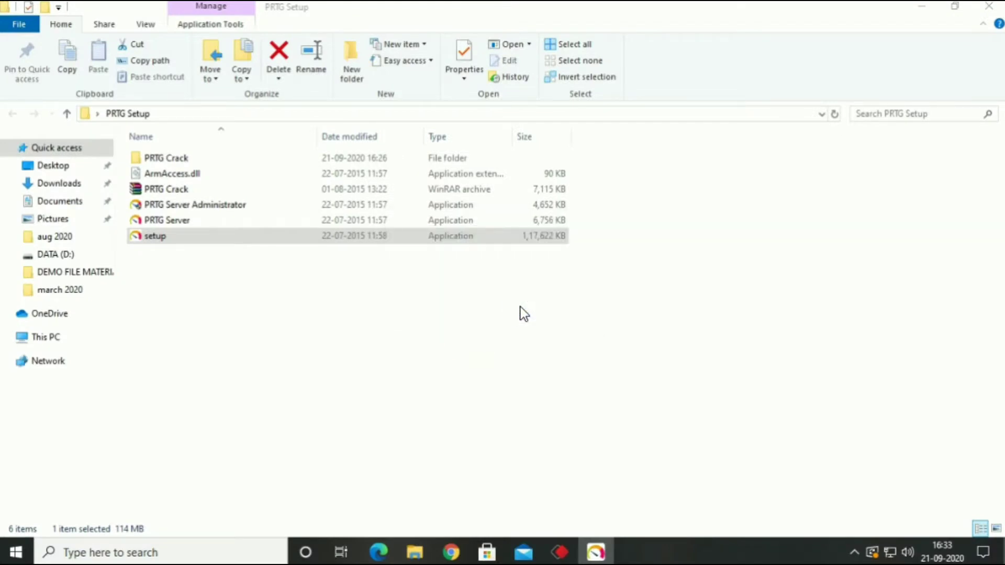
click(587, 393)
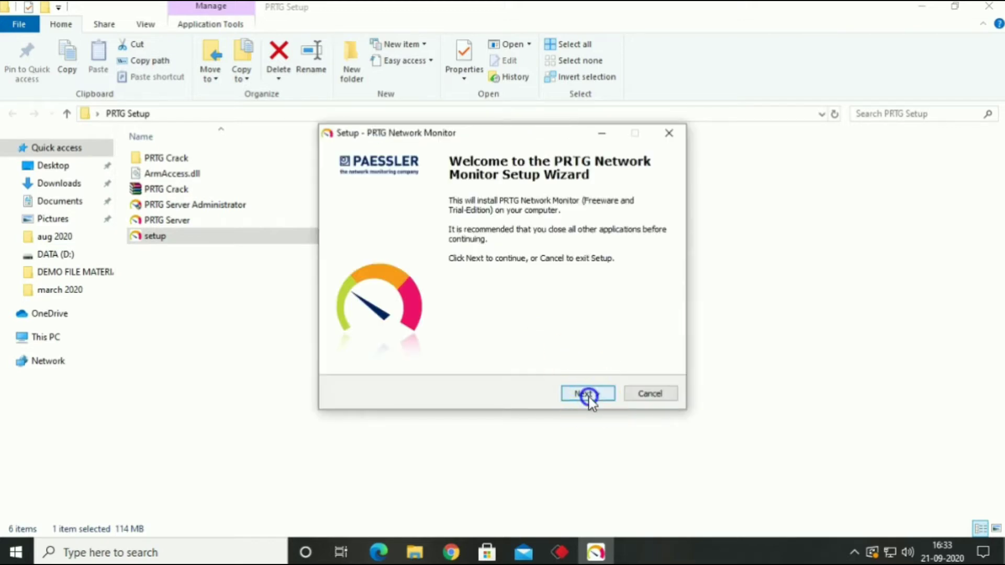
click(428, 348)
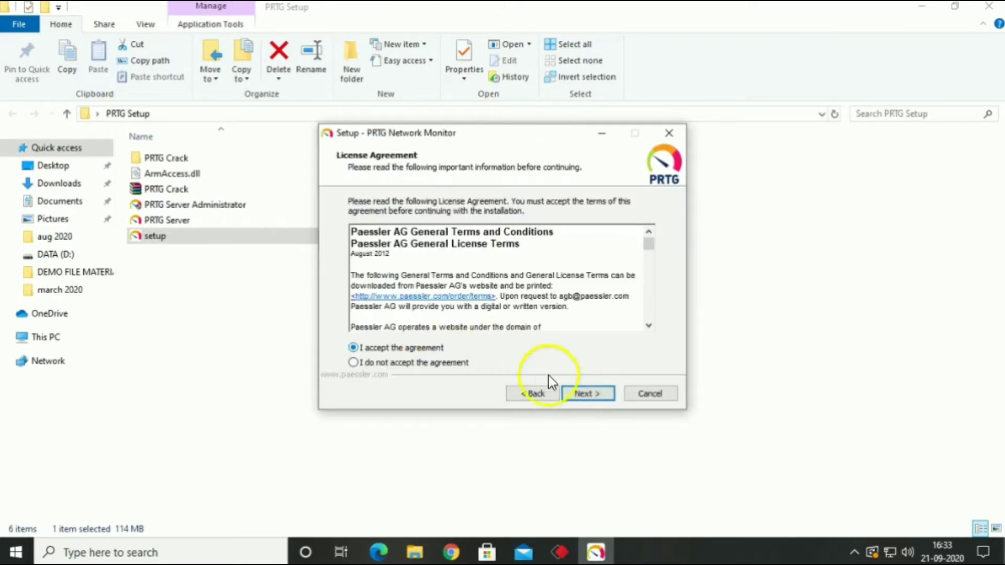
click(583, 392)
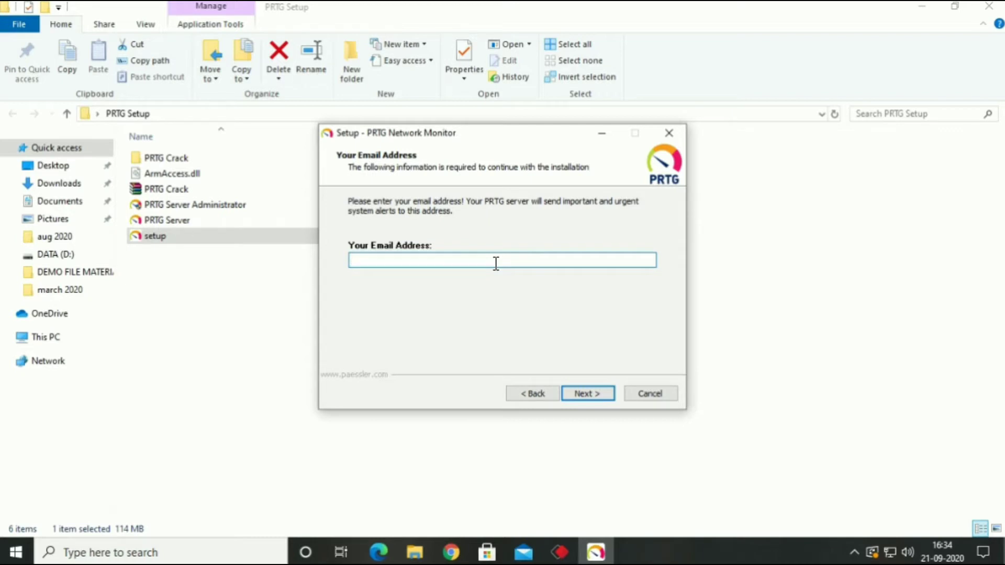
Step: Provide the alert e-mail address, skip licensing for the Freeware Edition, and install into C:\Program Files (x86)\PRTG Network Monitor
click(586, 393)
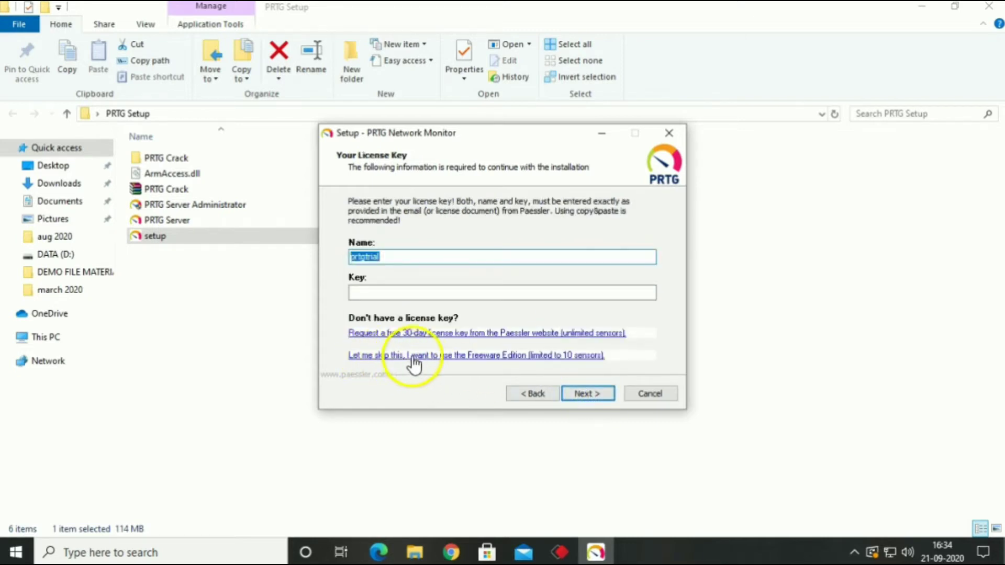
click(577, 357)
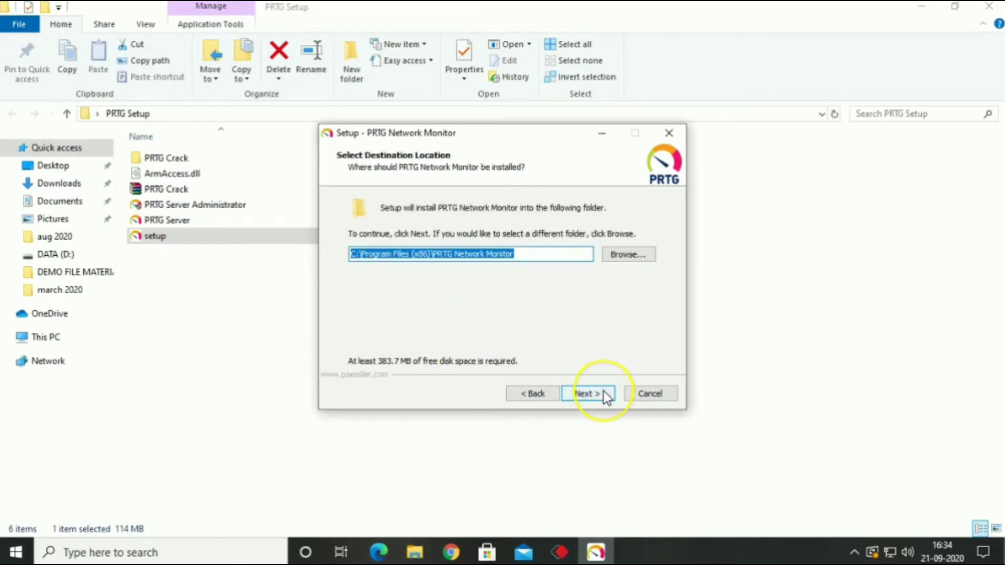
click(587, 394)
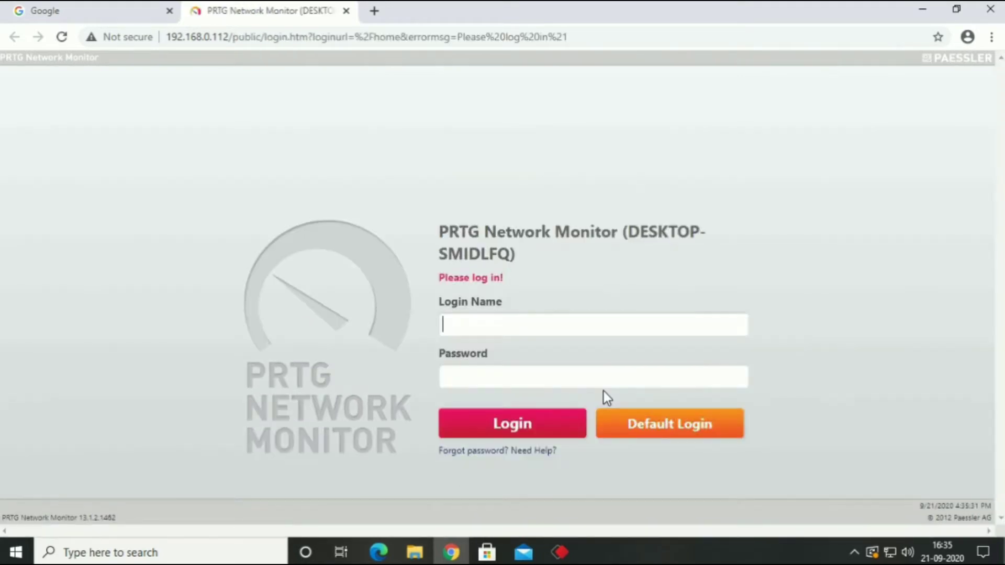
Step: Log in to the PRTG web interface with the default login, skip the Configuration Guru, and decline saving the password
click(638, 413)
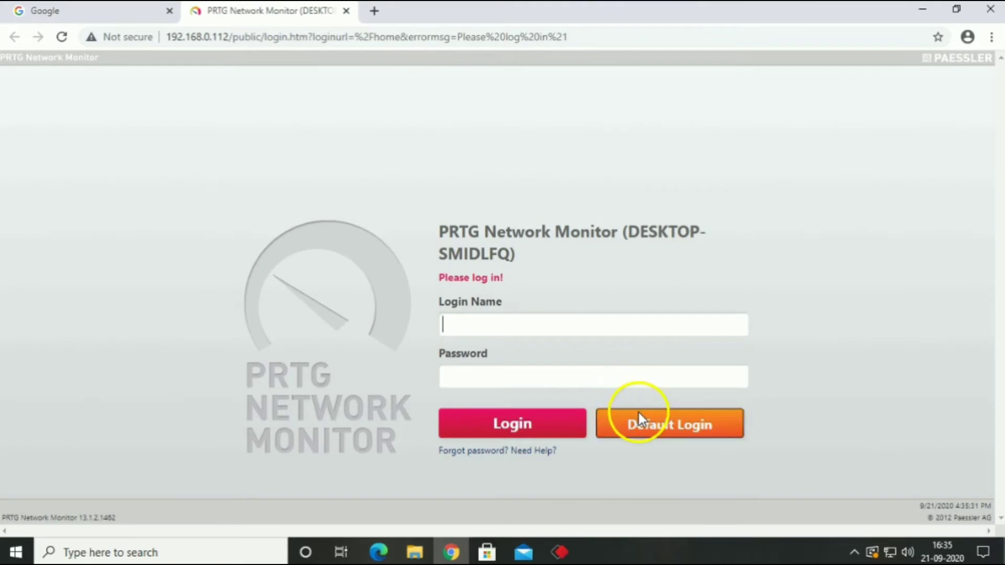
click(558, 417)
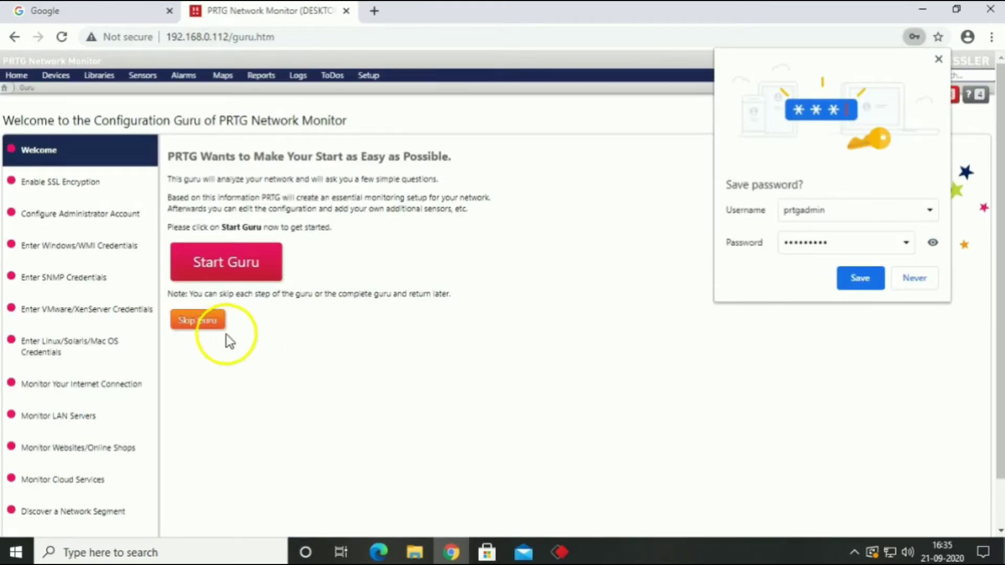
click(212, 320)
click(914, 282)
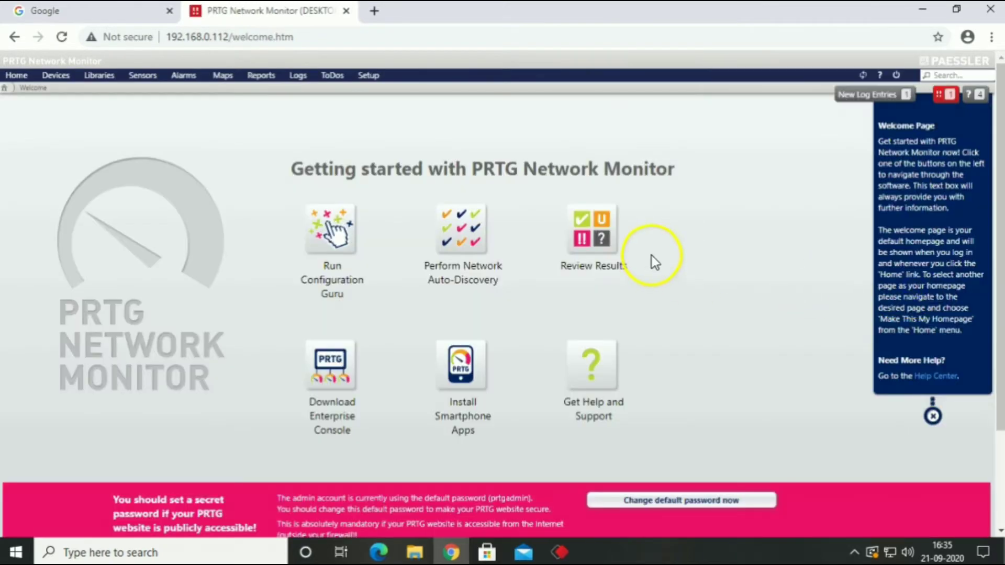
Step: Add a device named Main with IPv4 address 10.2.0.9 to the 1st group, keeping manual sensor management
click(590, 238)
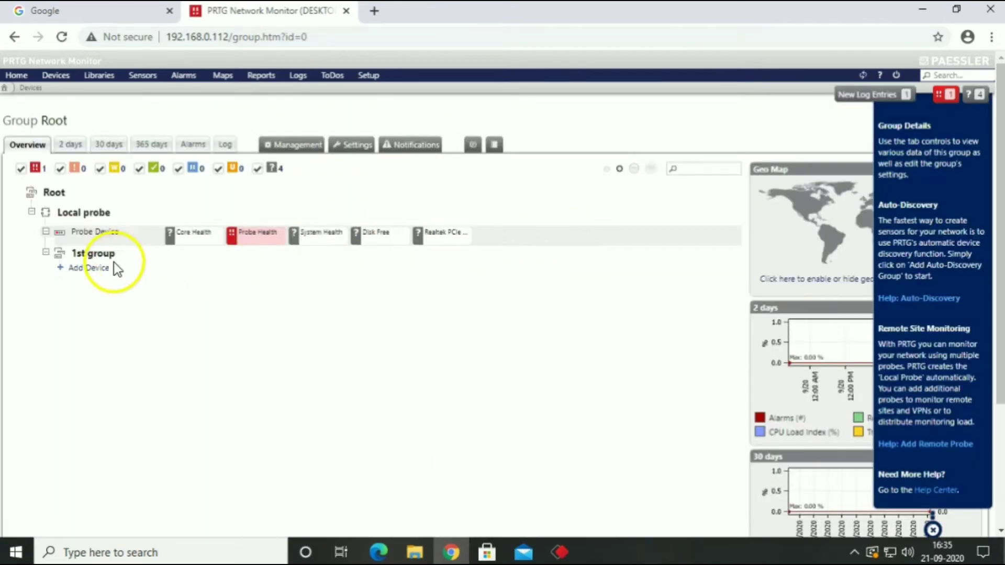
click(97, 268)
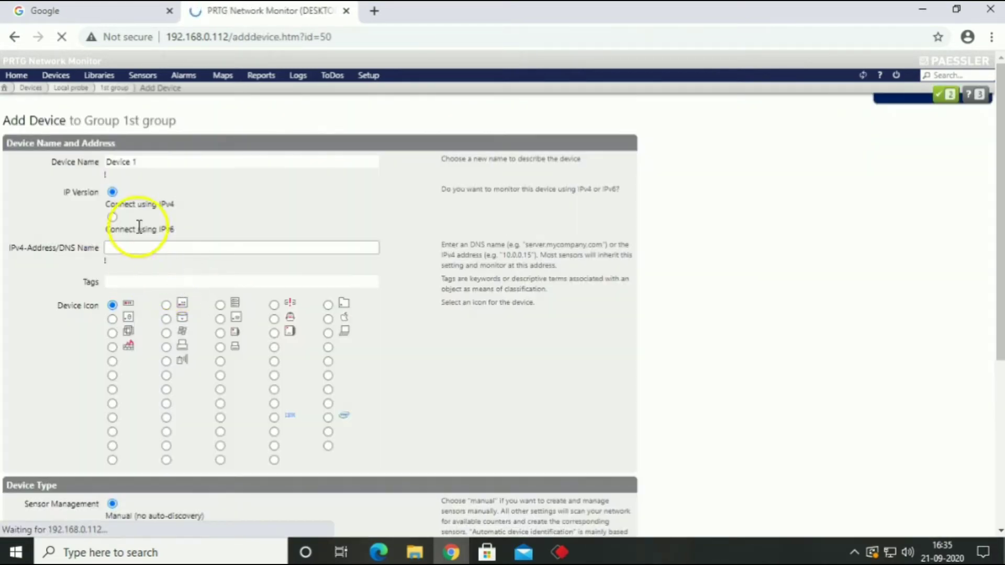
triple_click(111, 163)
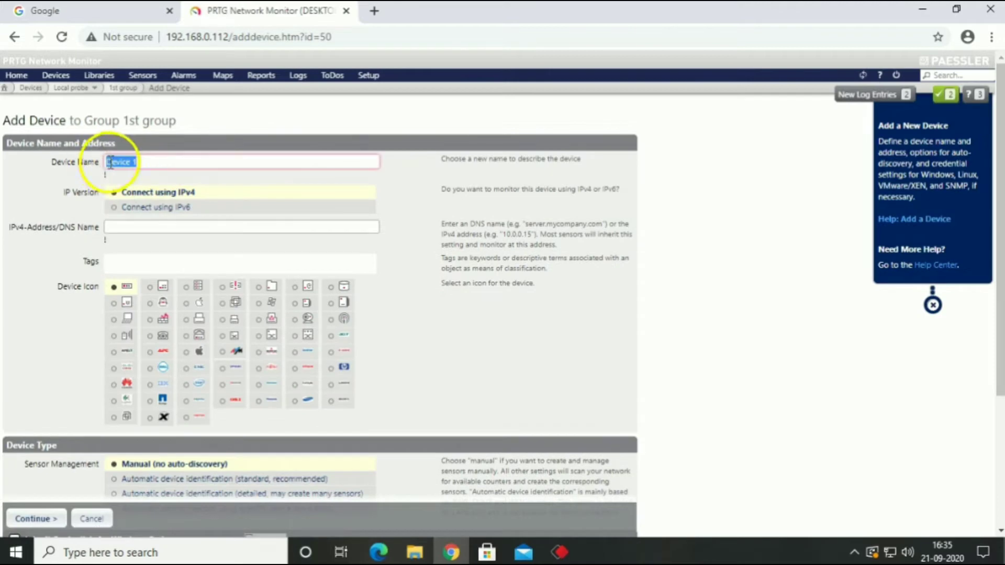
text(Main)
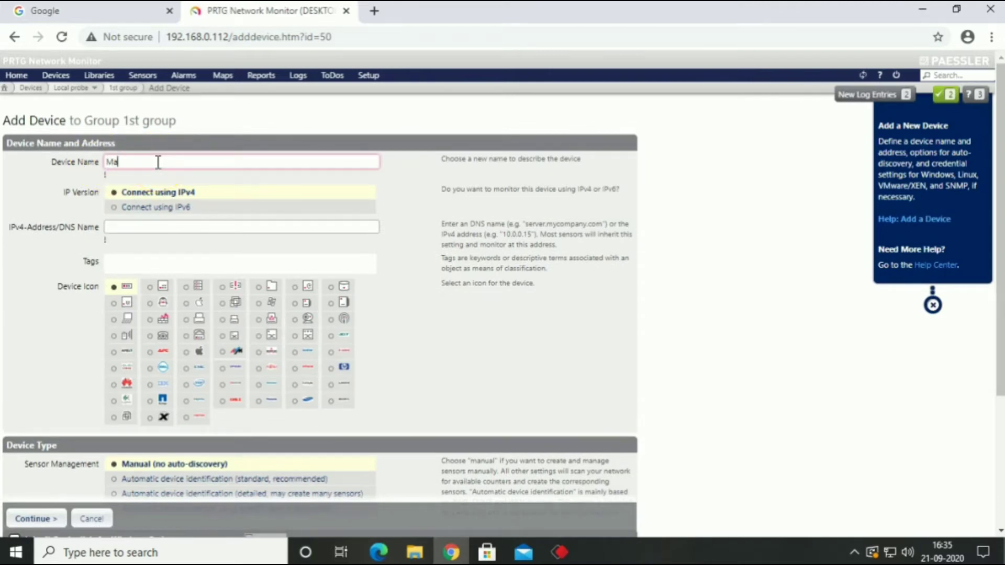
key(Tab)
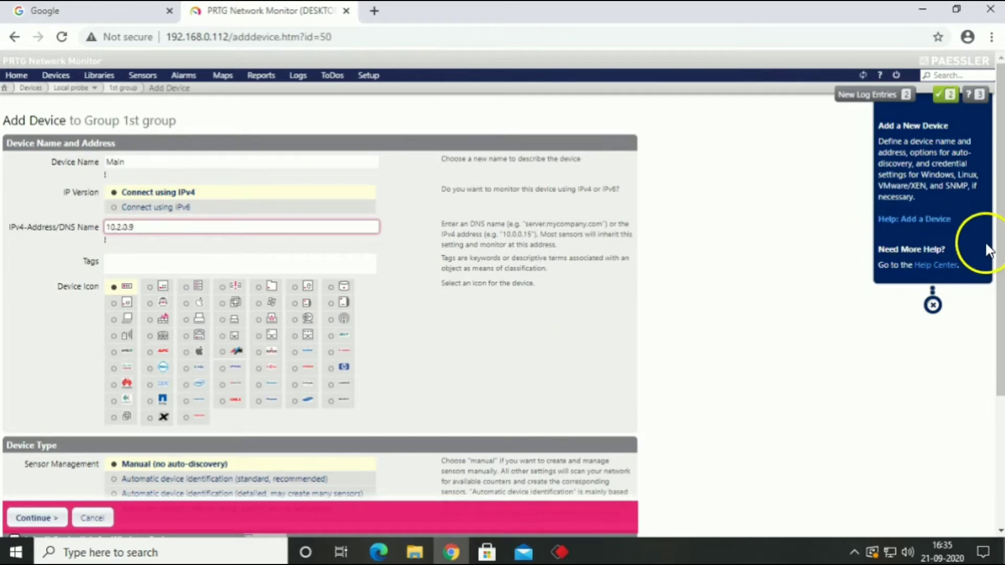
drag(998, 257, 999, 389)
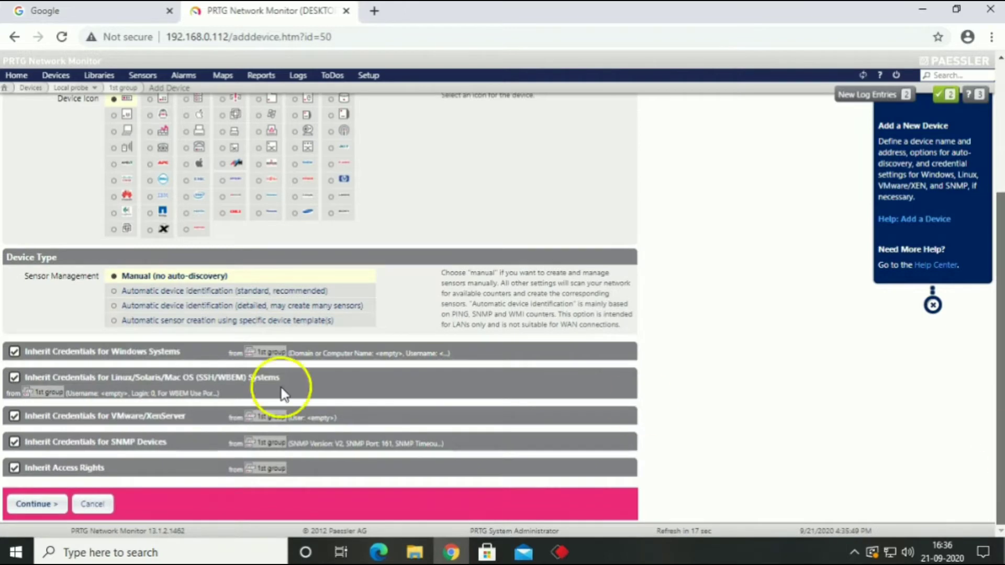
click(32, 502)
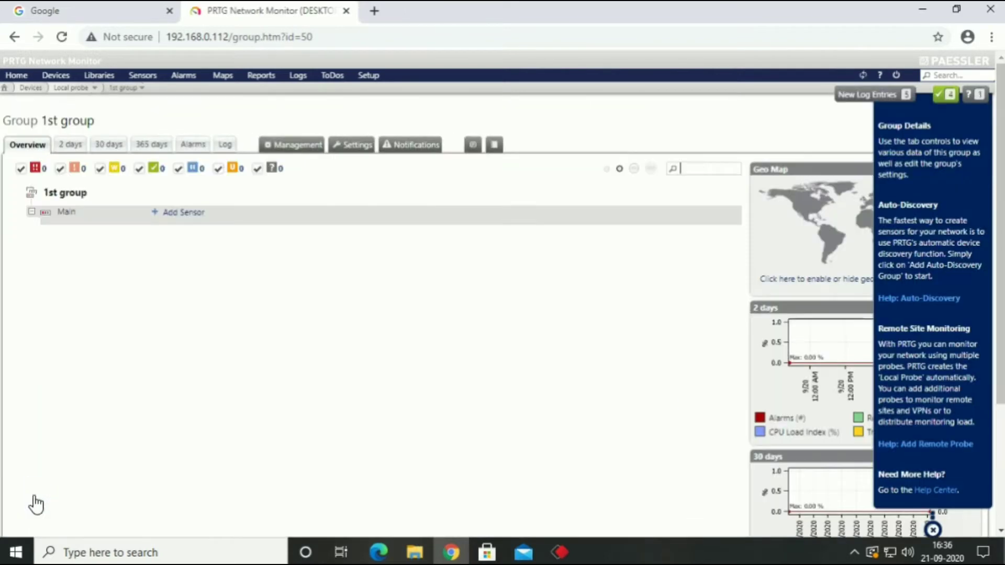
Step: Add an SNMP Traffic sensor from the Bandwidth/Traffic category to device Main and select all connected and disconnected interfaces
click(187, 213)
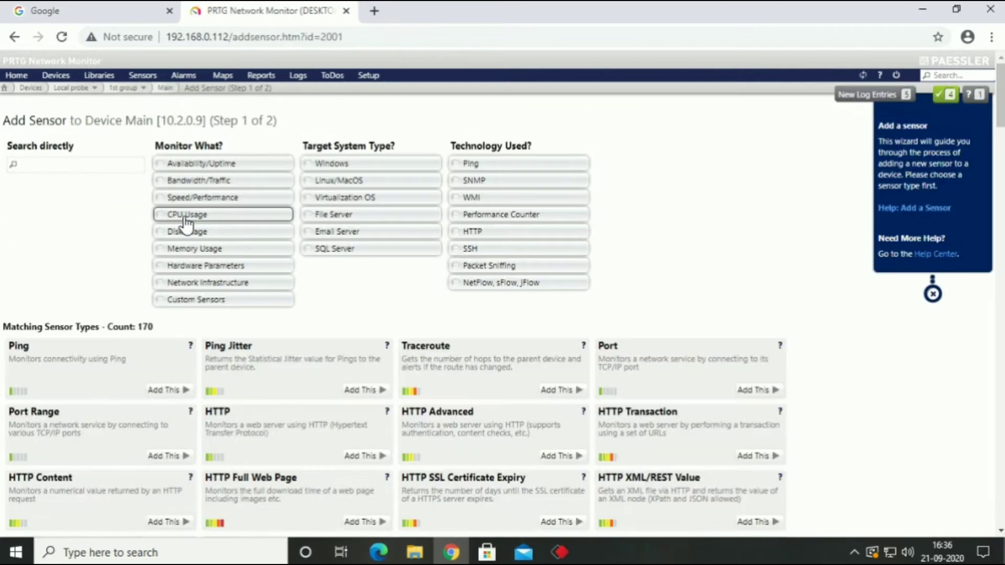
click(197, 180)
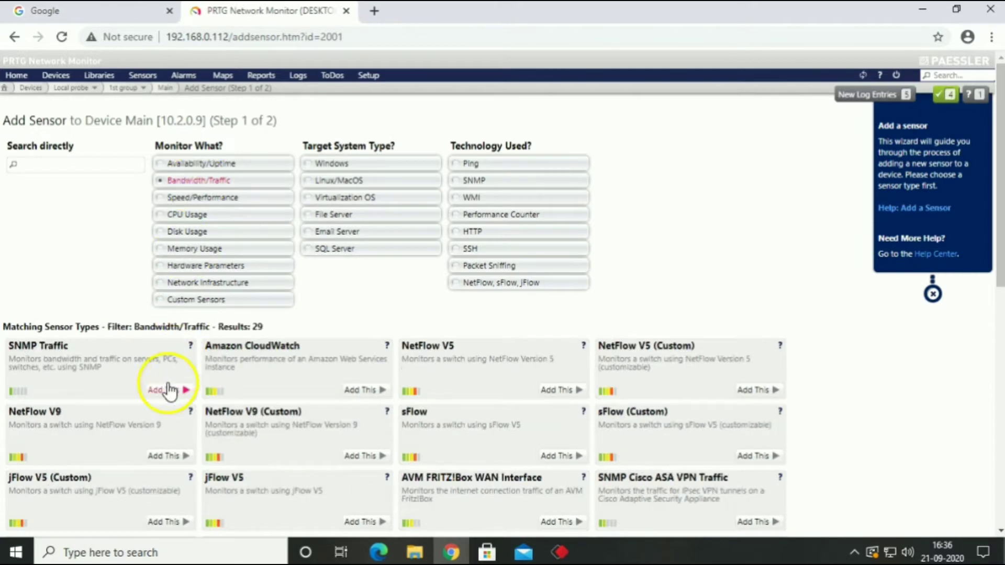
click(169, 390)
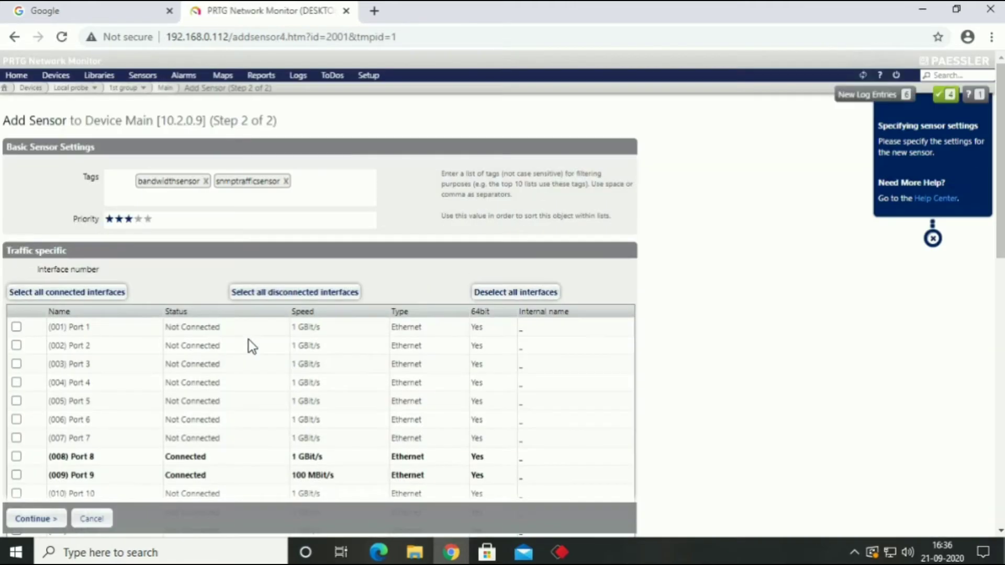
click(118, 292)
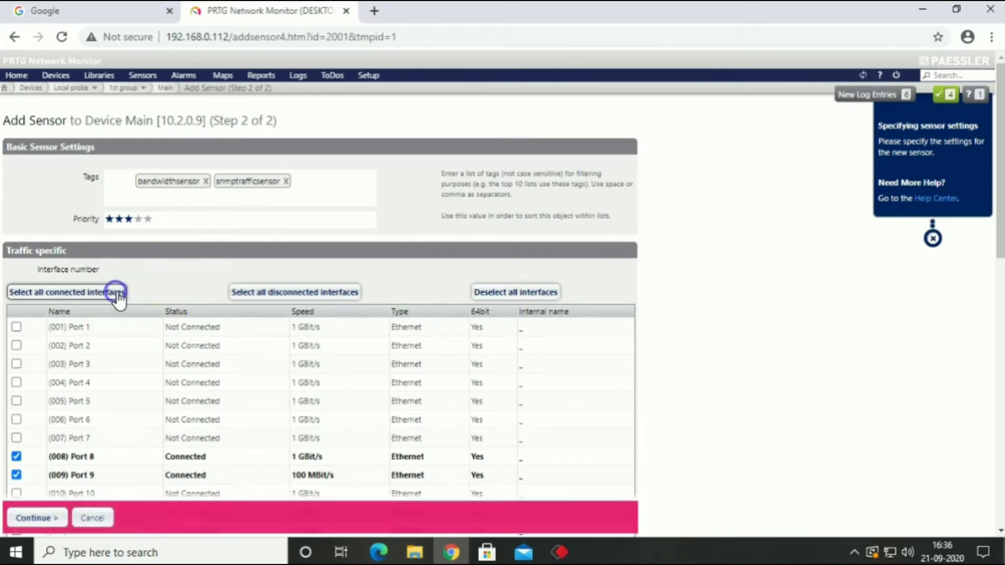
click(258, 291)
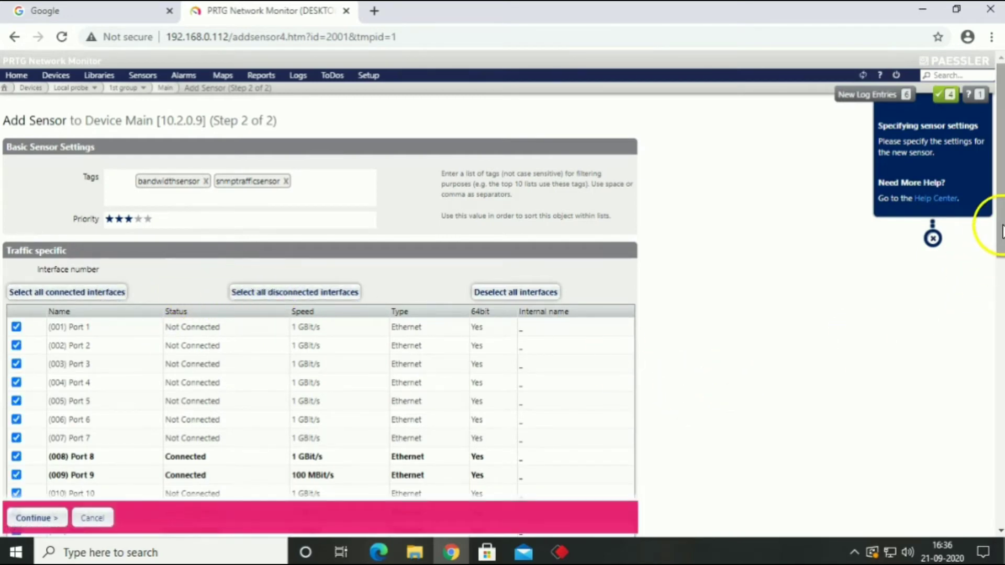
Step: Enable all additional channels for the traffic sensors: errors, discards, unicast, non-unicast, multicast and broadcast packets, and unknown protocols
scroll(999, 304, down, 4)
scroll(1000, 319, down, 5)
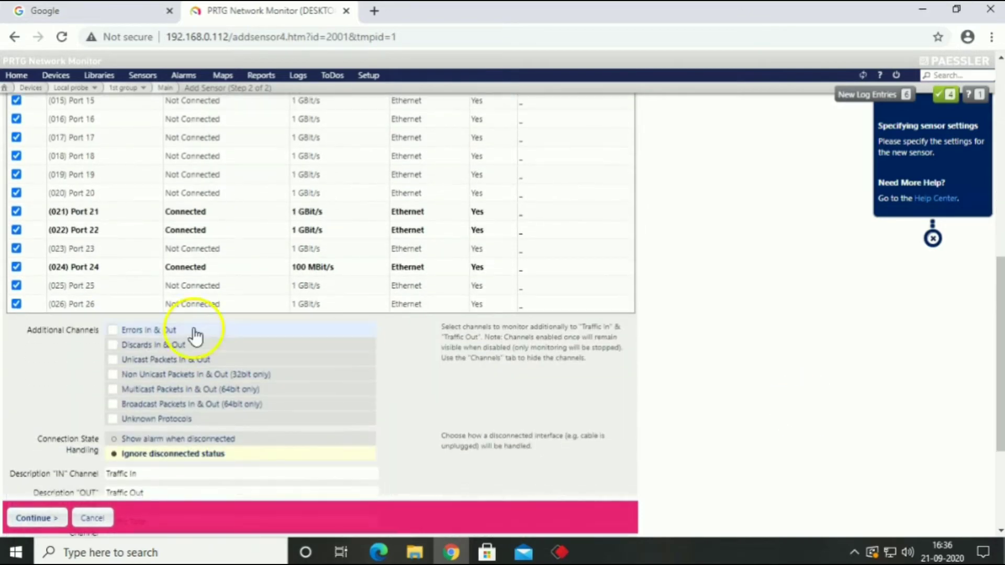
click(112, 330)
click(112, 345)
click(112, 360)
click(112, 375)
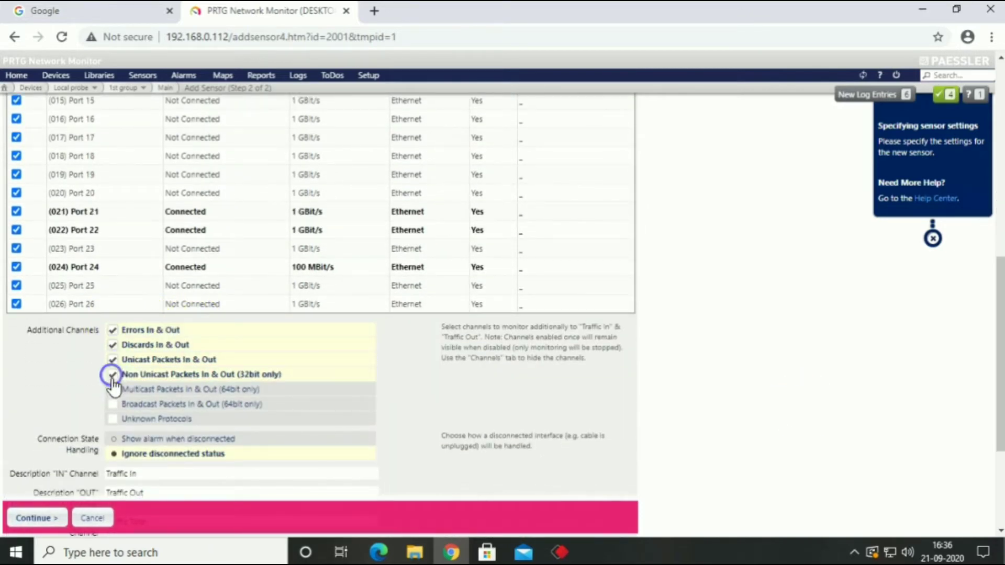
click(112, 404)
click(112, 419)
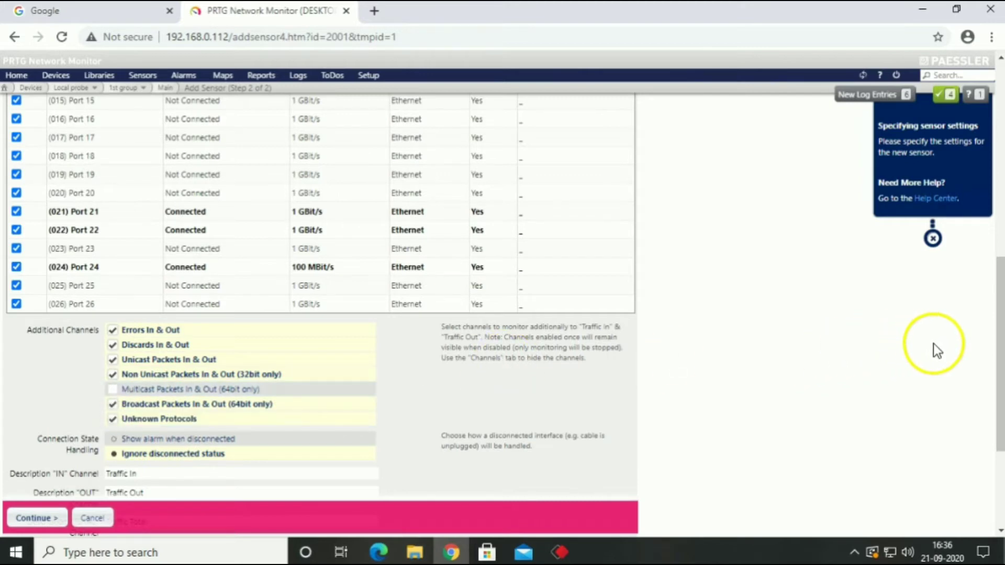
drag(999, 347, 1000, 386)
click(112, 297)
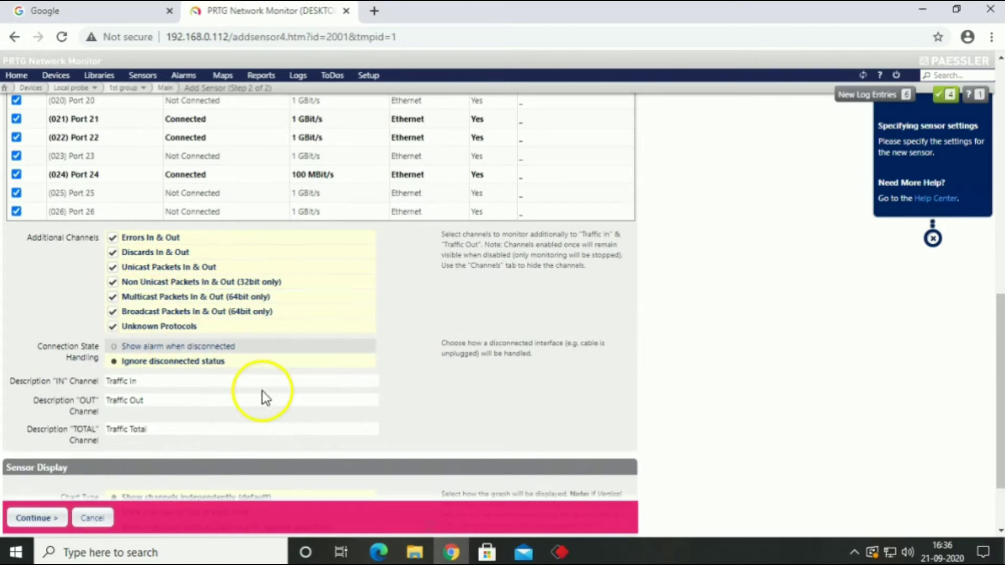
Step: Turn off scanning interval inheritance, set the interval to 60 seconds, and create the traffic sensors
drag(999, 359, 999, 396)
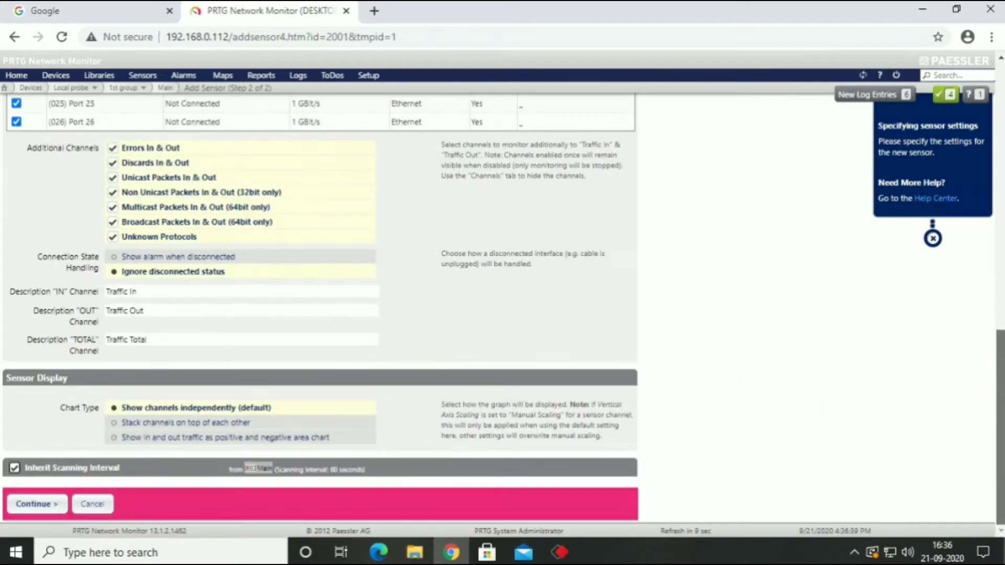
click(141, 469)
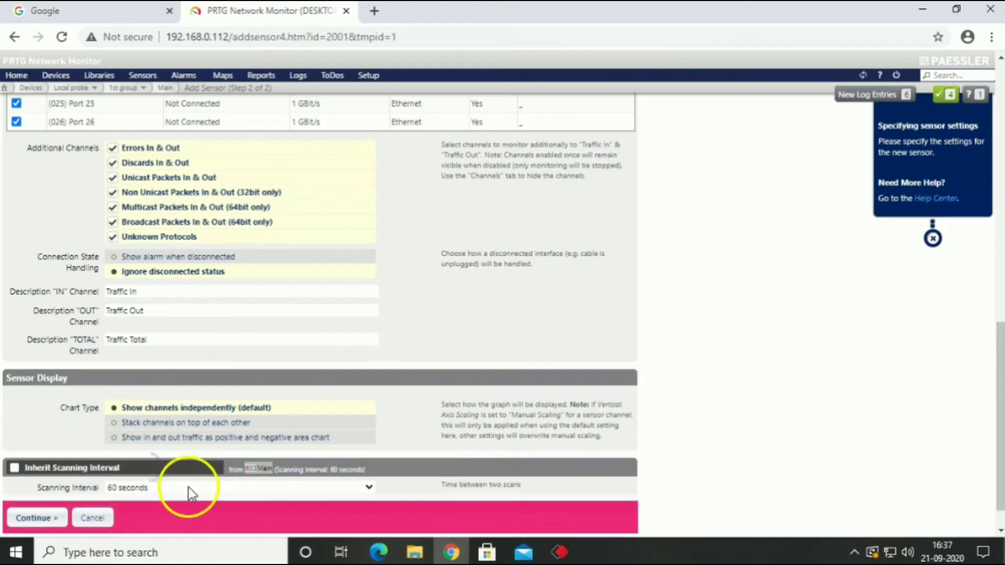
click(134, 489)
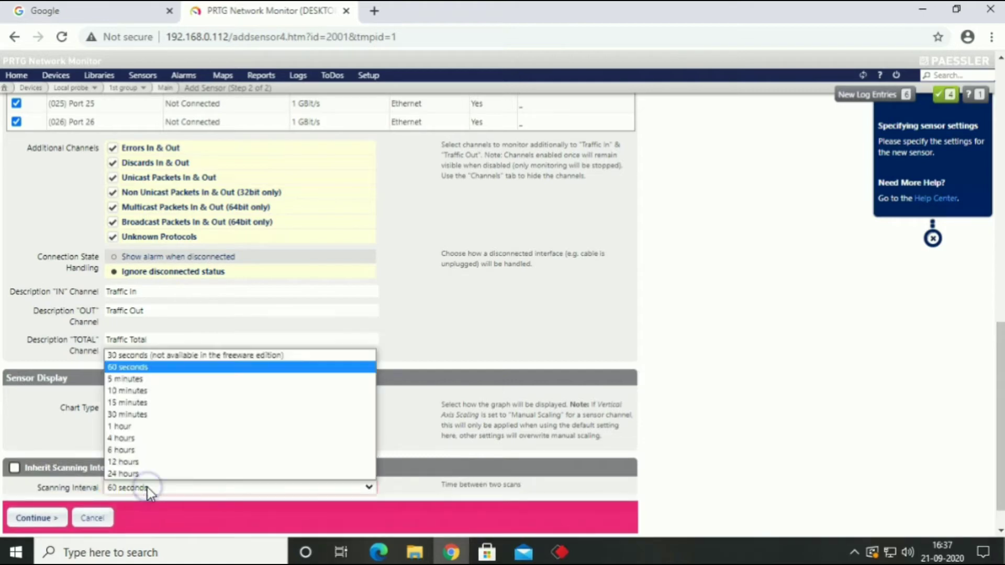
click(138, 369)
click(37, 518)
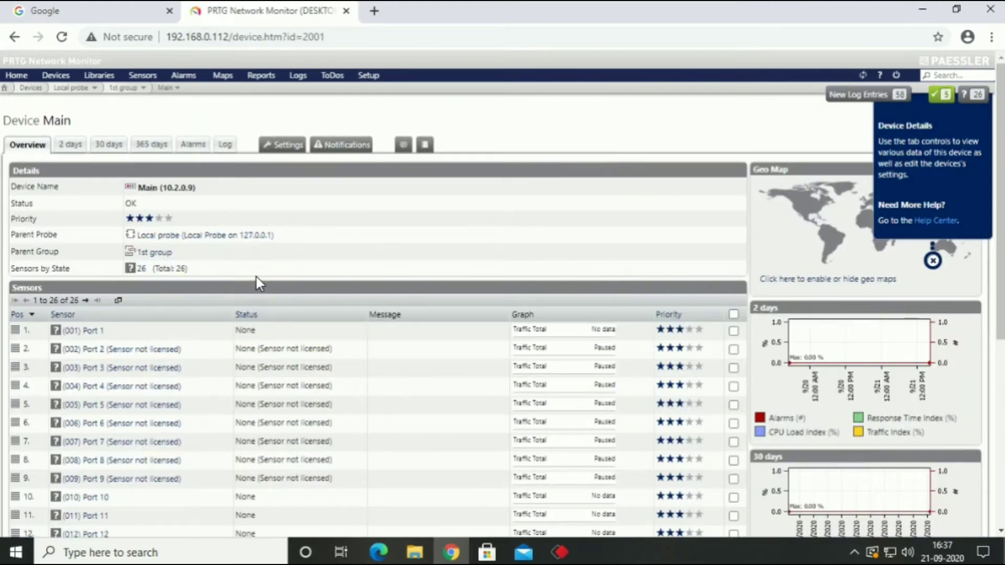
Step: Return to the 1st group overview and check the status of the Main device's sensors
click(128, 88)
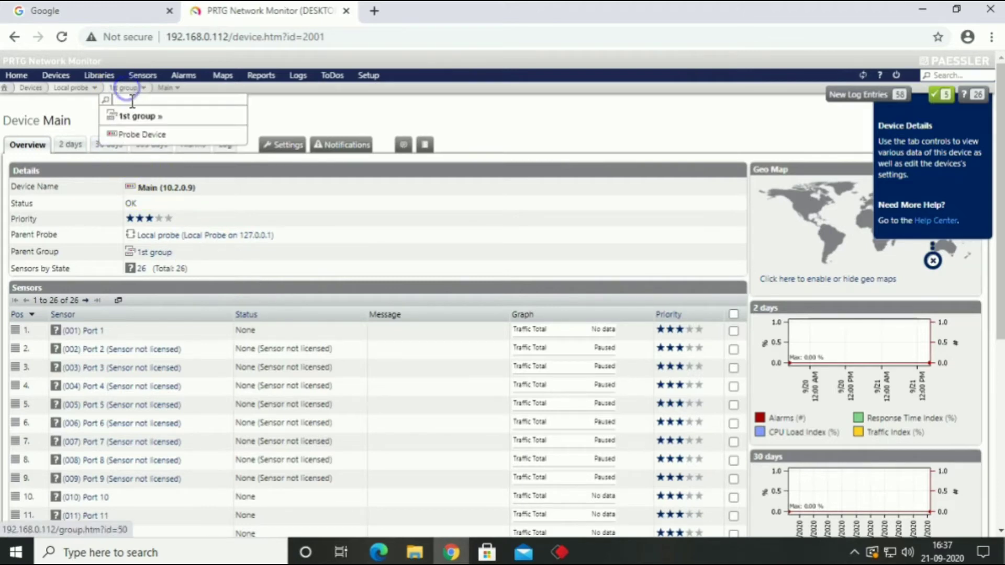
click(135, 115)
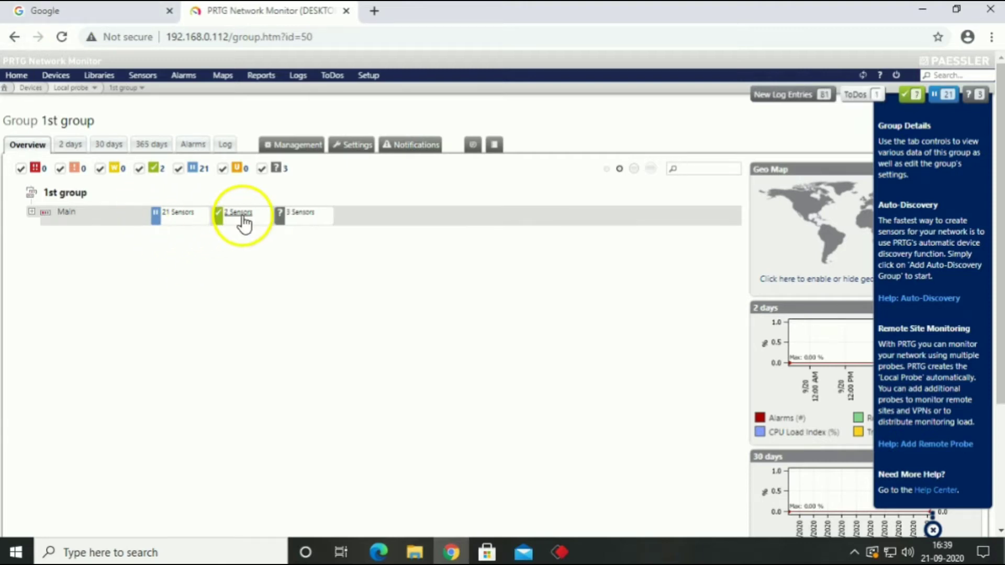
Step: Close the PRTG web page, minimise the browser and check the hidden notification-area icons
click(346, 10)
click(920, 13)
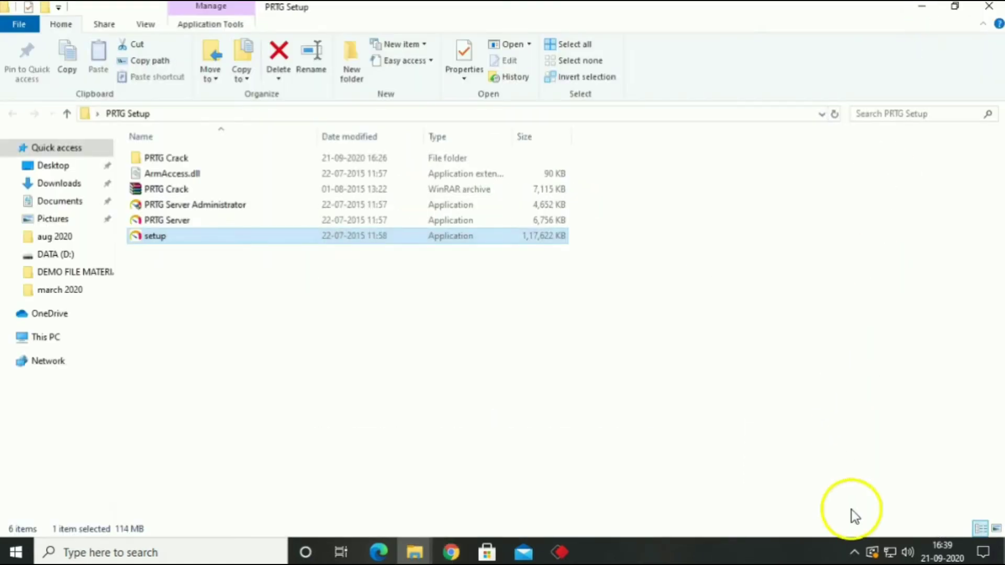
click(853, 552)
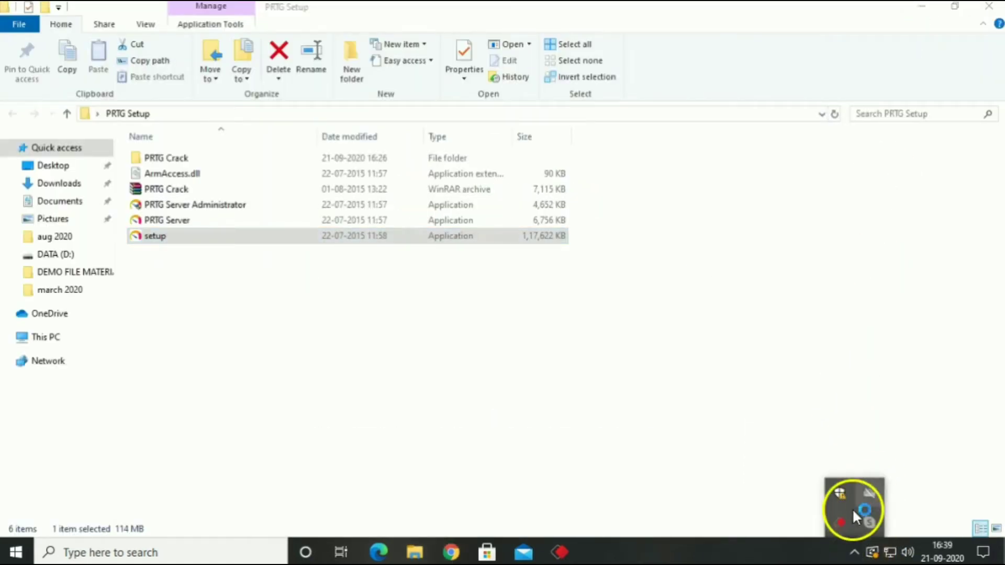
click(767, 507)
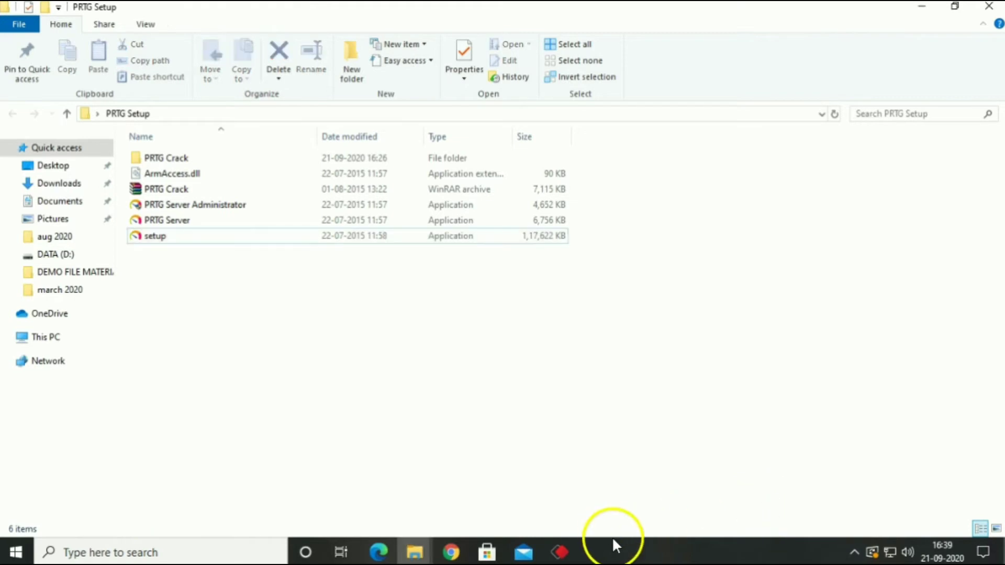
Step: Open Task Manager's list of services and launch the Services console from it
right_click(620, 544)
click(656, 469)
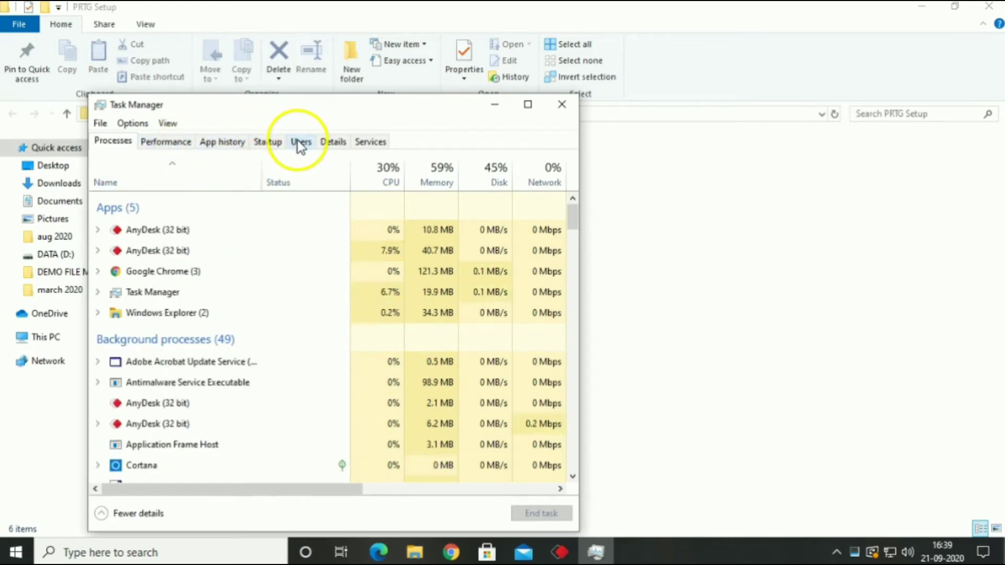
click(366, 143)
click(235, 515)
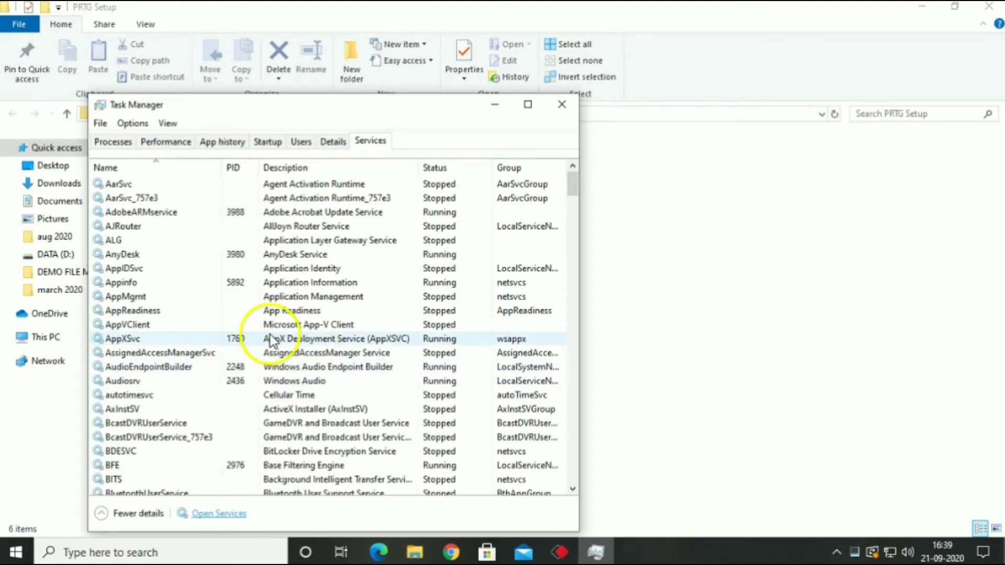
Step: Look for the PRTG services among the entries starting with P in Task Manager's services list
click(286, 326)
key(p)
key(p)
key(p)
key(p)
key(p)
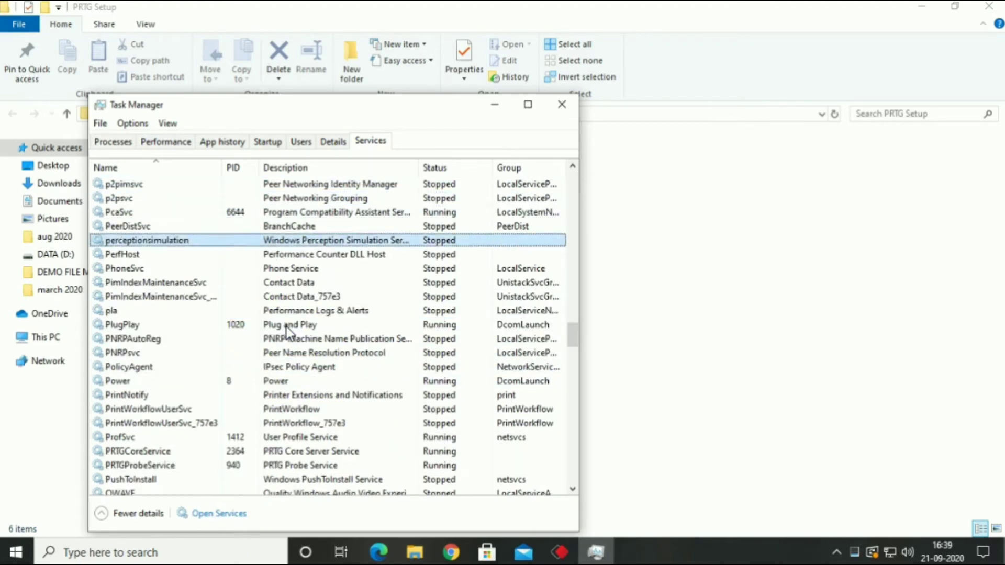
key(p)
key(p)
key(p)
key(p)
key(p)
key(p)
key(p)
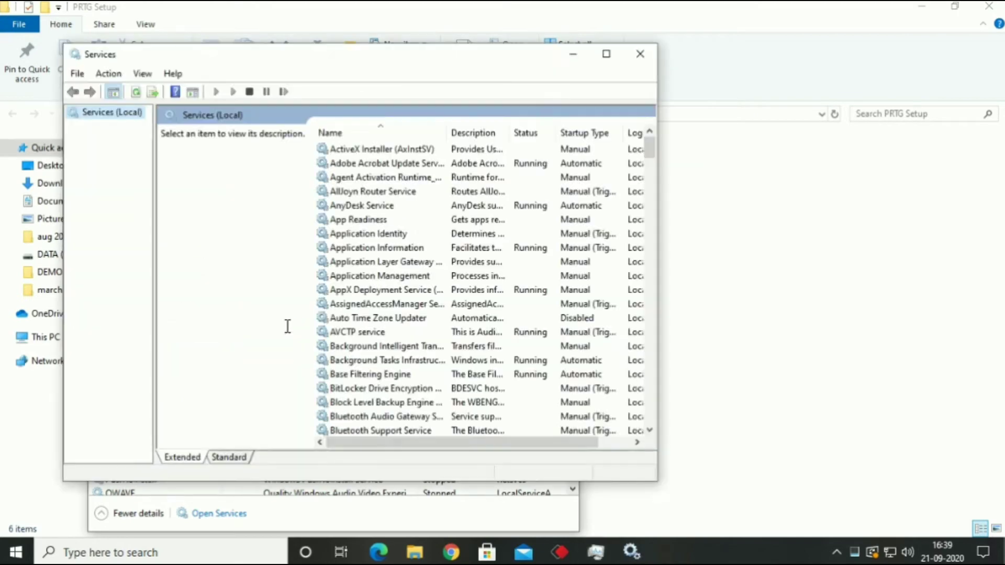
Step: Locate PRTG Core Server Service in the Services console and stop it
key(p)
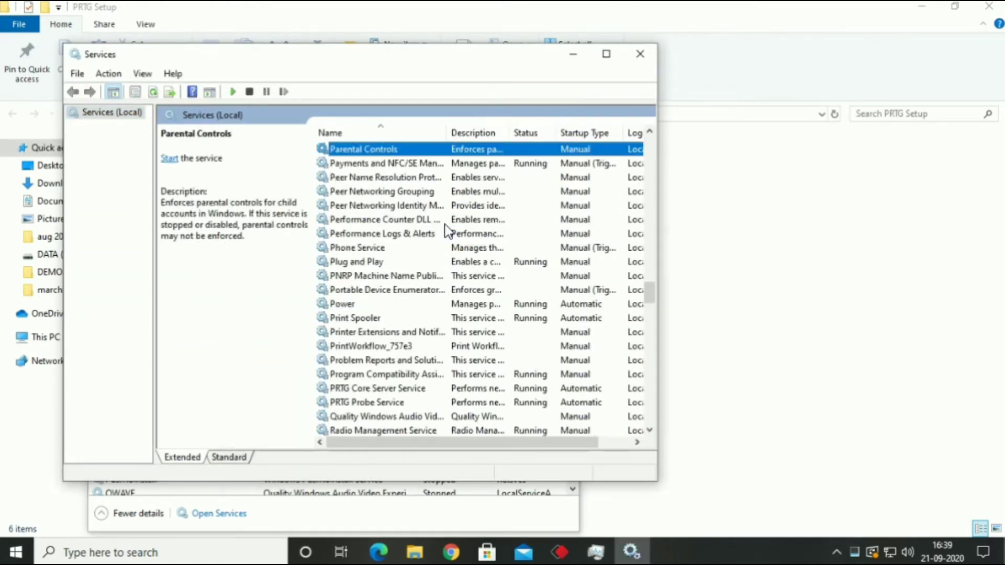
key(o)
key(Down)
key(Down)
key(Down)
key(Down)
key(Down)
key(Down)
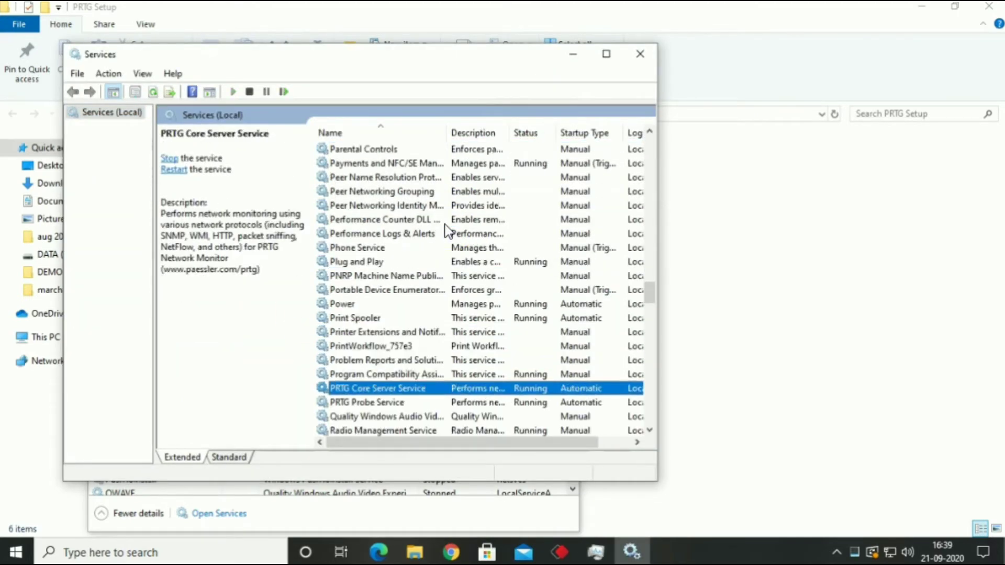
right_click(435, 391)
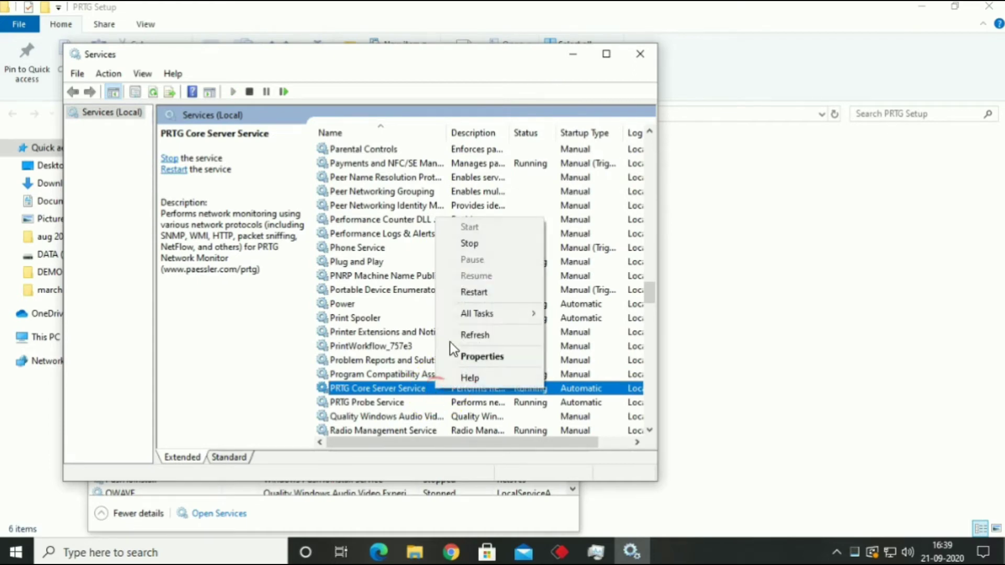
click(471, 245)
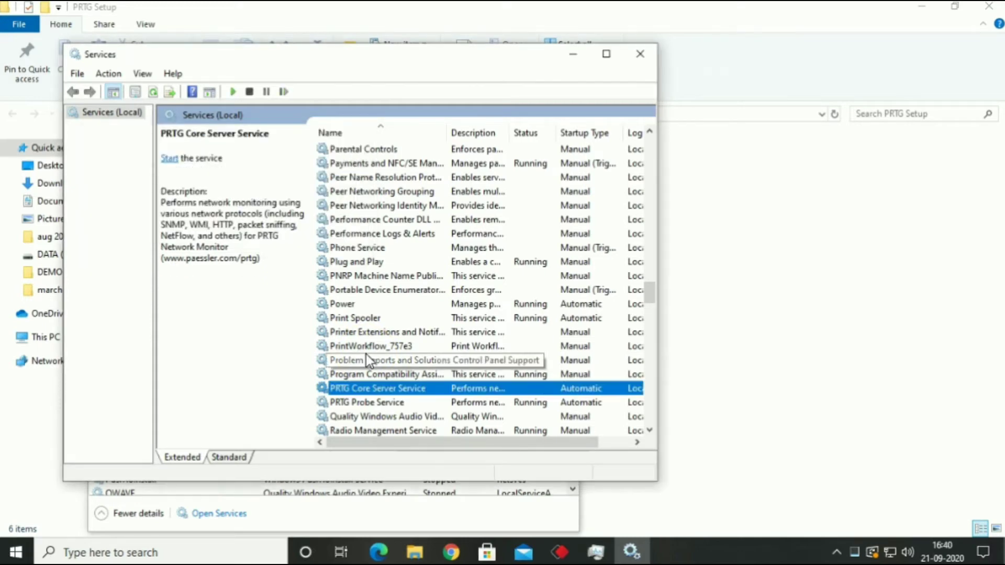
Step: Stop the PRTG Probe Service in the Services console
click(376, 402)
right_click(376, 402)
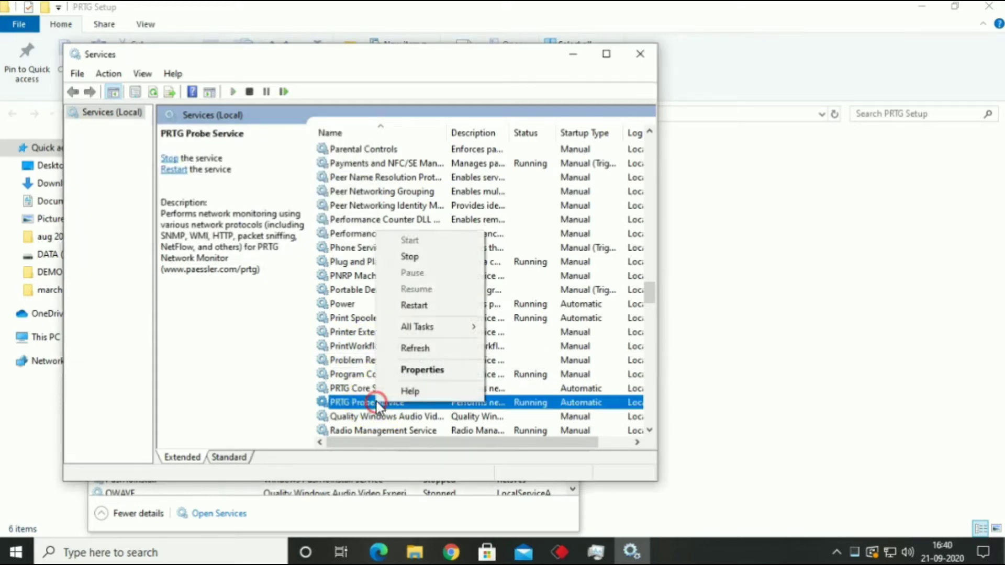
click(404, 257)
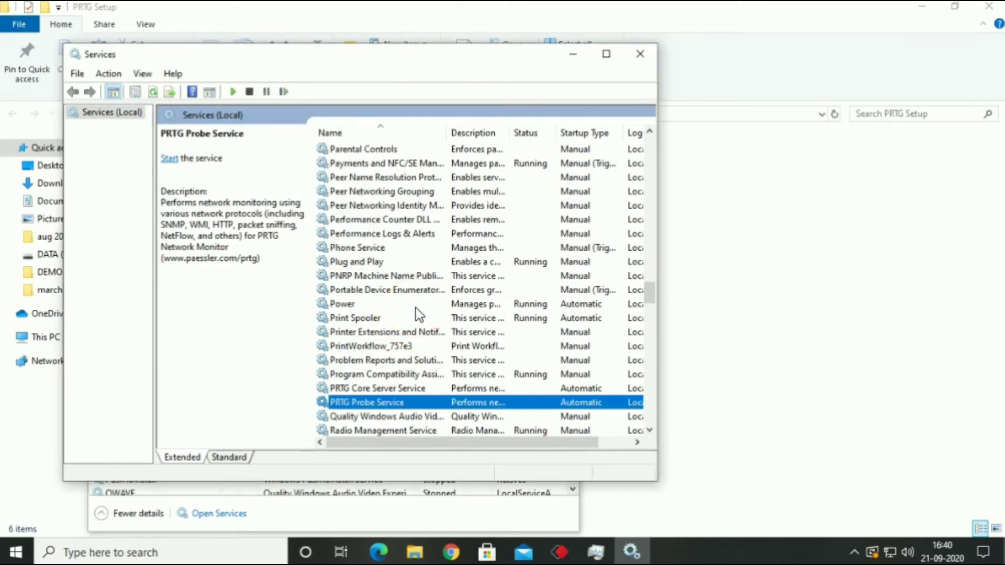
Step: Copy ArmAccess.dll, PRTG Server Administrator and PRTG Server from the PRTG Crack folder inside PRTG Setup
click(740, 349)
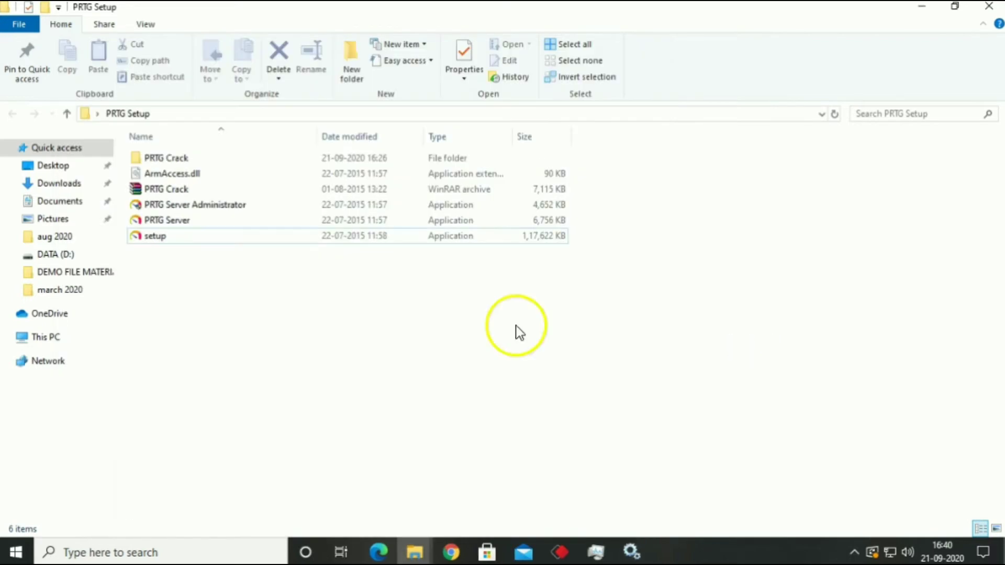
double_click(204, 159)
click(206, 174)
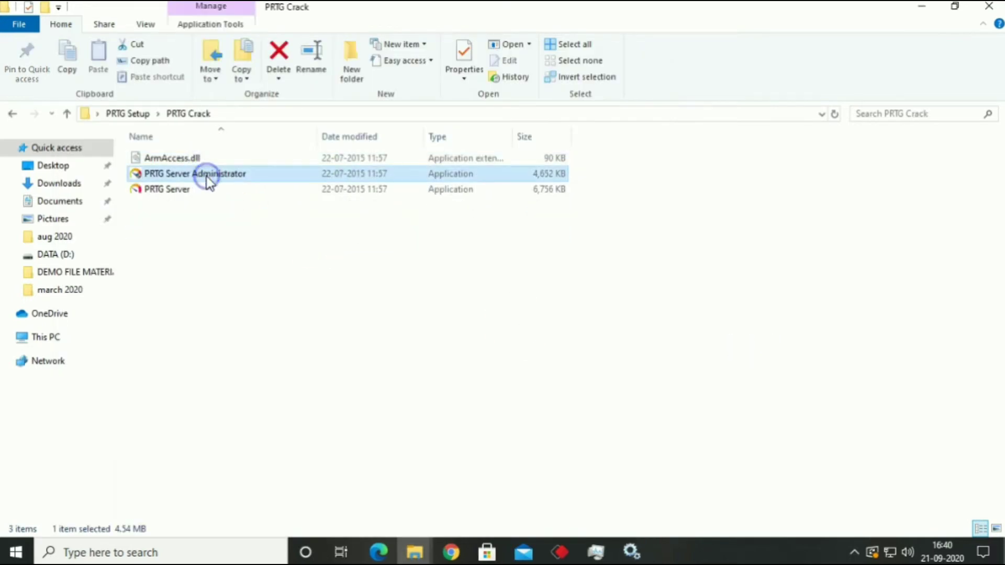
key(ctrl+a)
key(ctrl+c)
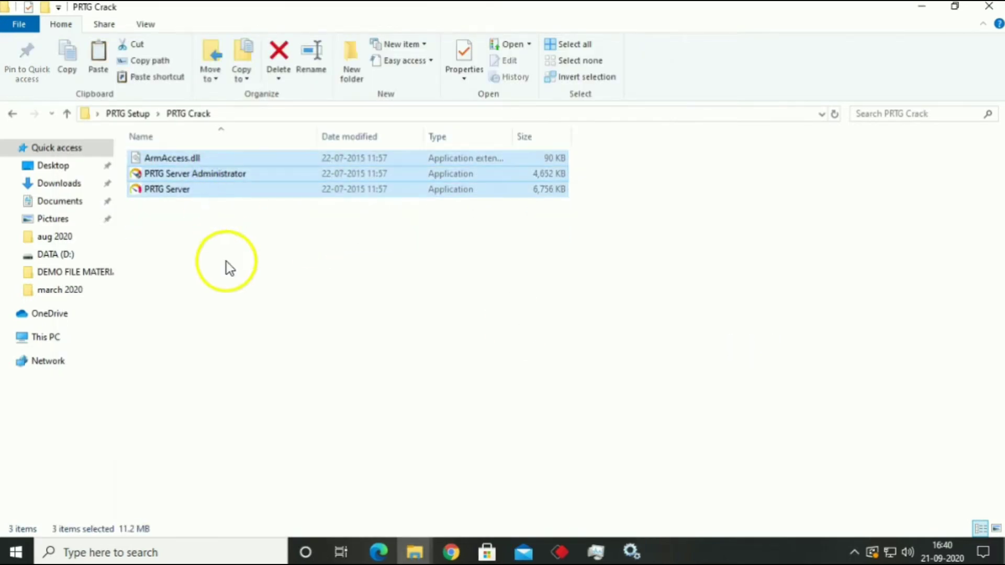
right_click(186, 187)
click(235, 358)
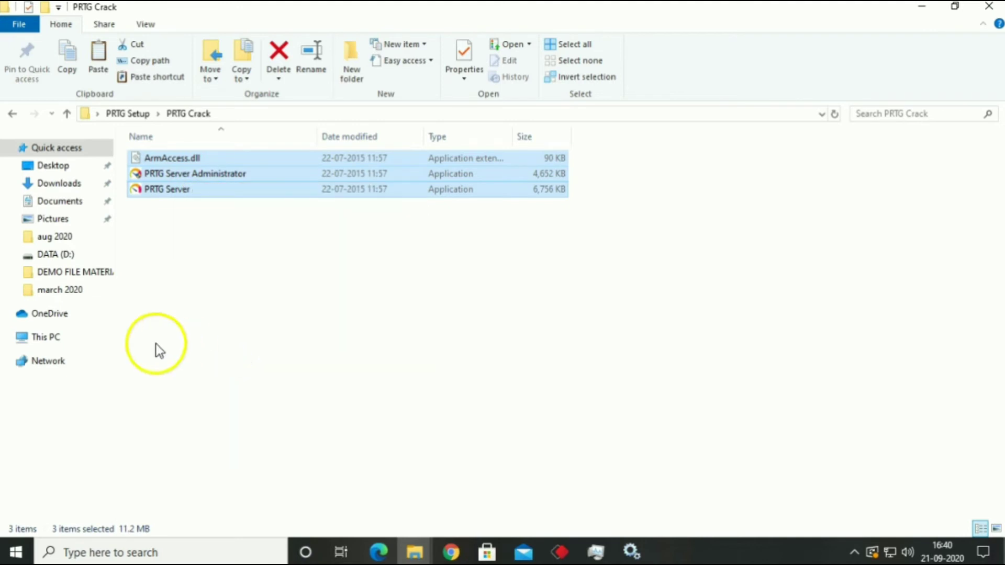
Step: Paste the copied files into C:\Program Files (x86)\PRTG Network Monitor, replacing the existing files and granting administrator permission for all items
click(55, 338)
click(214, 265)
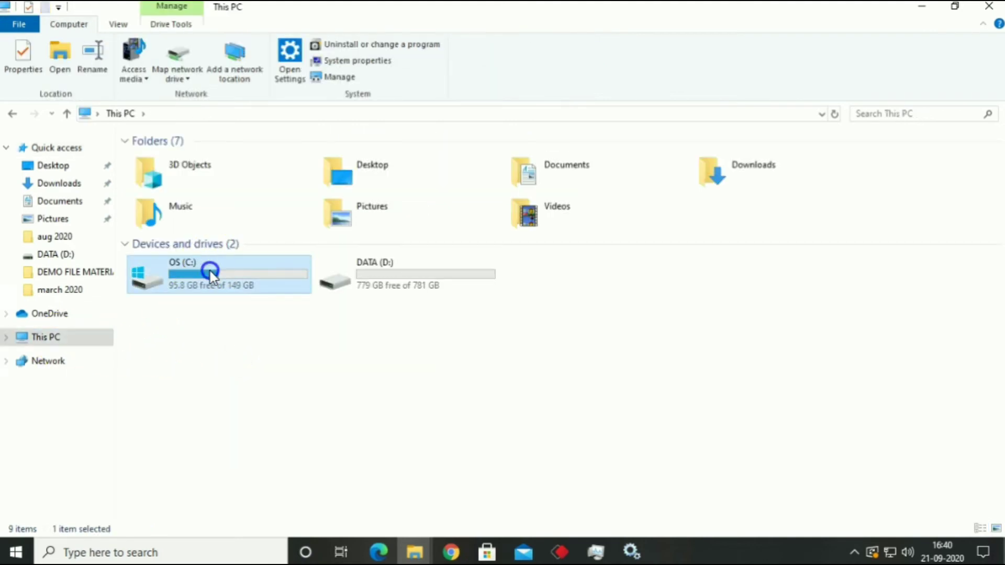
double_click(213, 265)
double_click(189, 221)
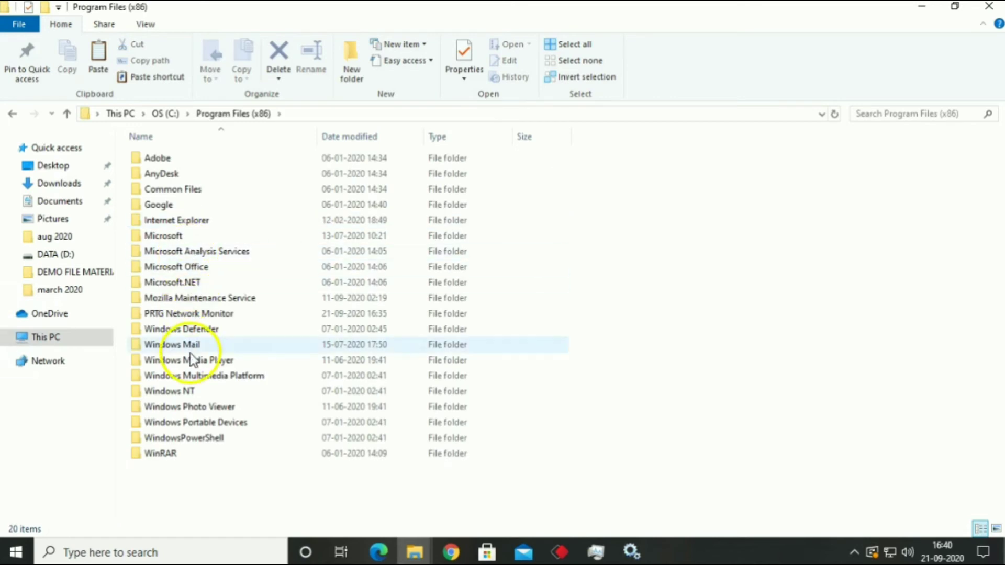
double_click(188, 313)
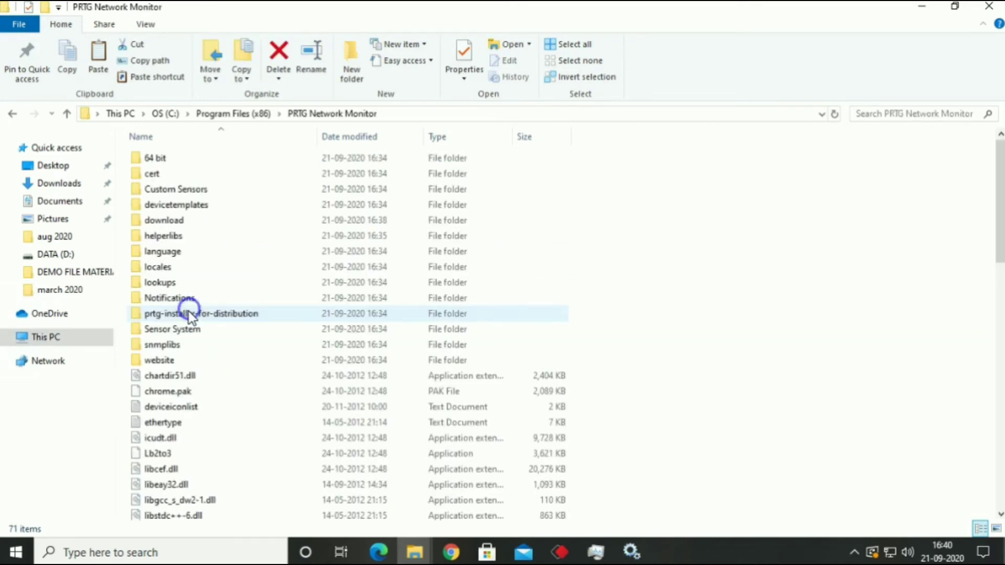
right_click(675, 260)
click(706, 362)
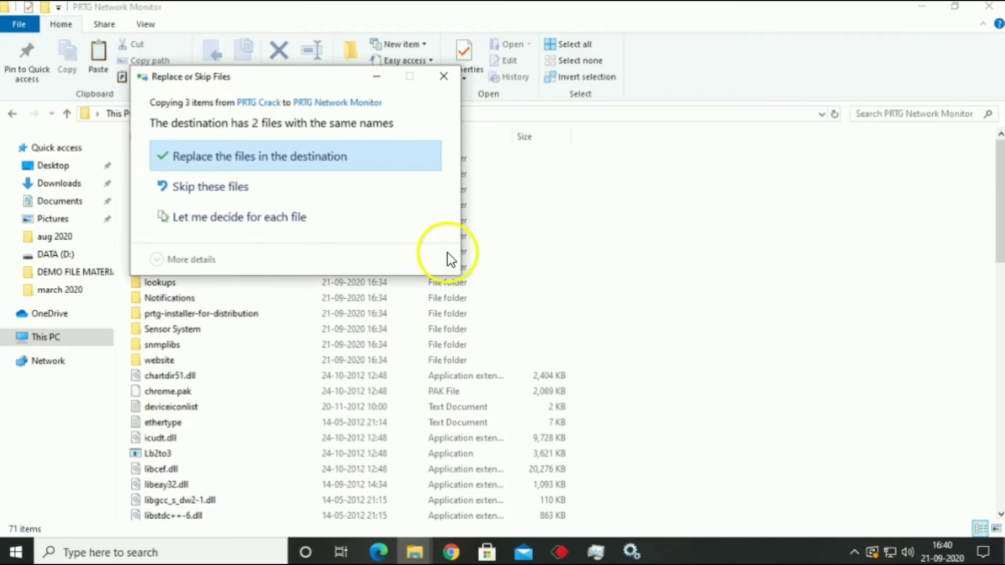
click(300, 163)
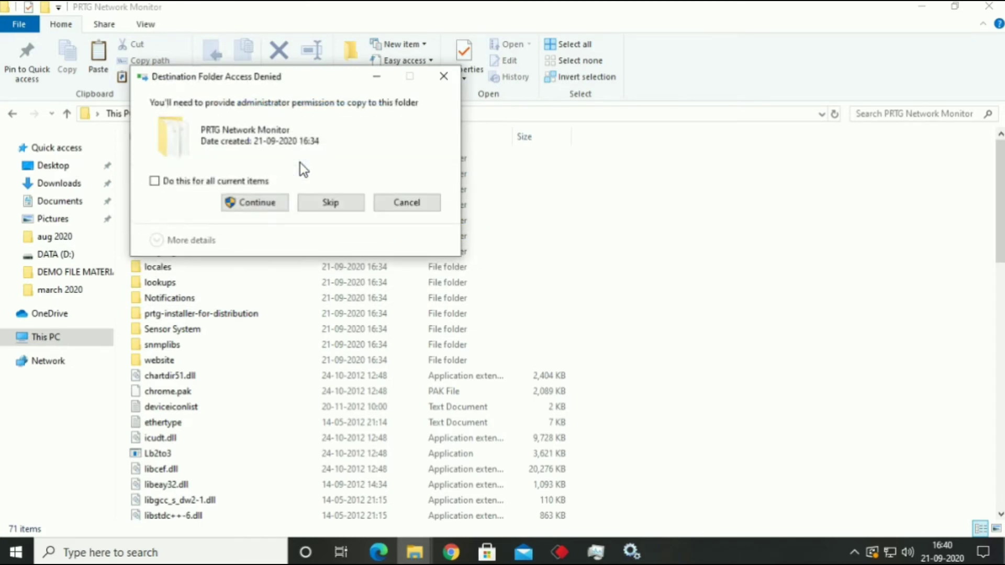
click(251, 183)
click(254, 201)
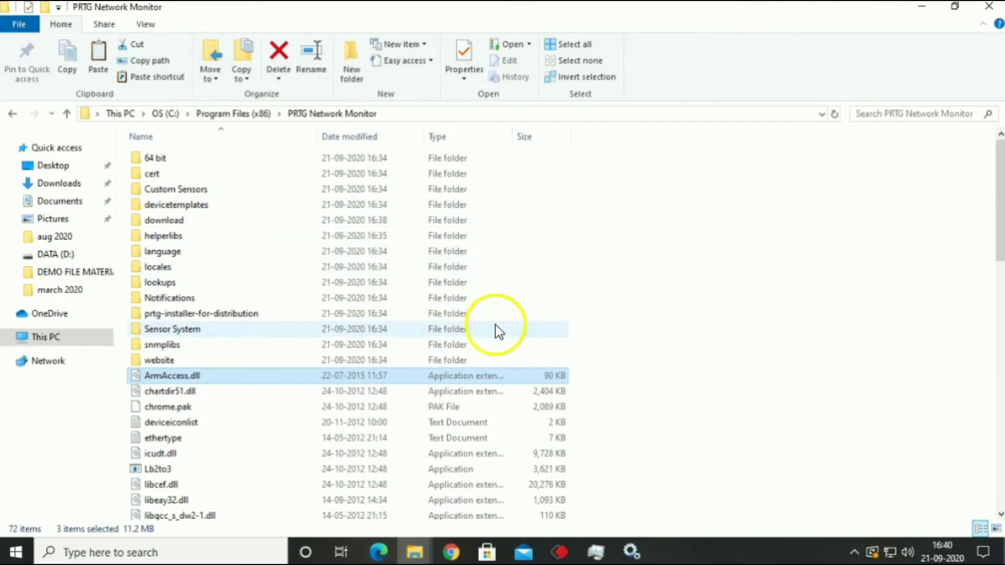
Step: Start the PRTG Core Server Service and the PRTG Probe Service again in the Services console
click(632, 552)
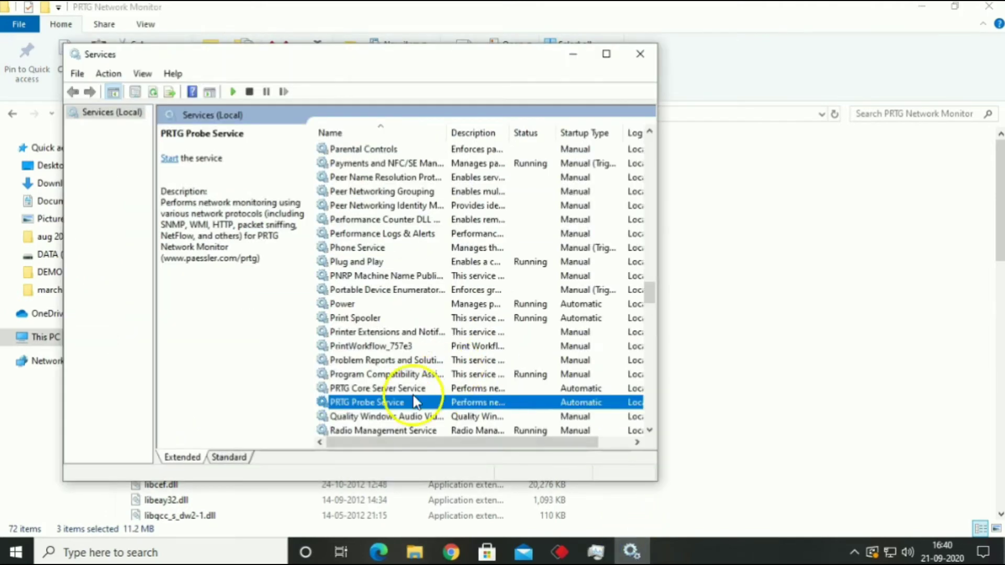
right_click(380, 389)
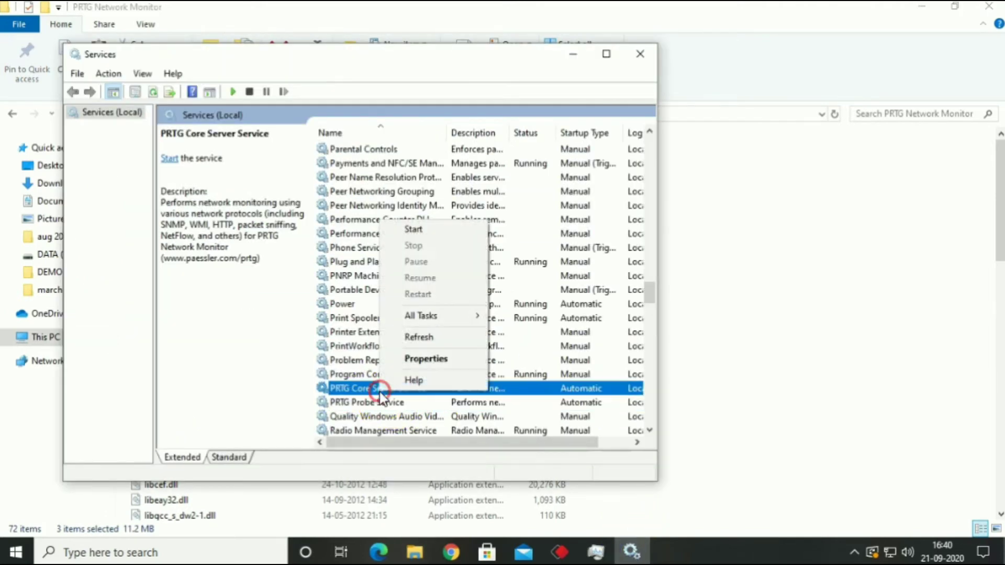
click(413, 231)
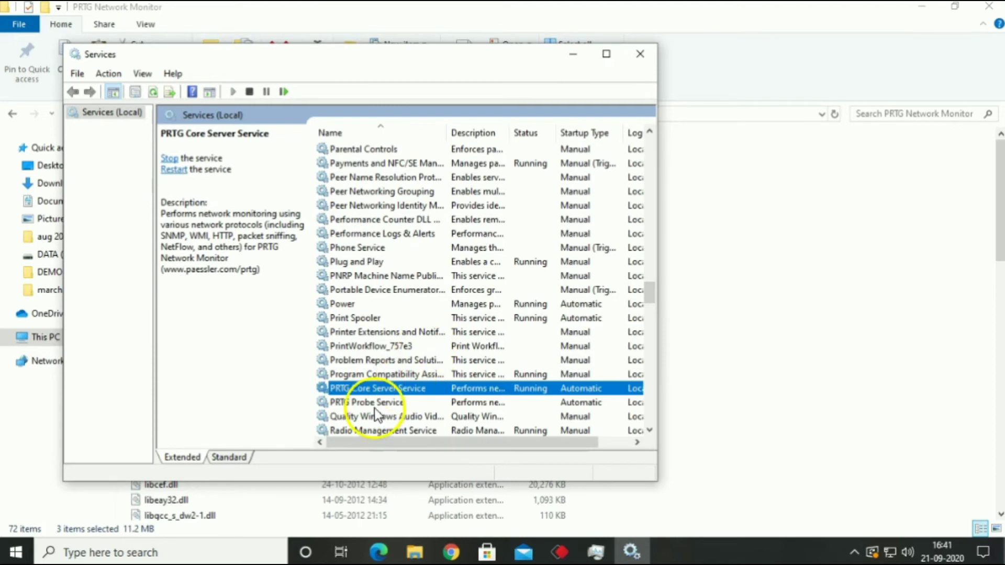
right_click(374, 406)
click(404, 245)
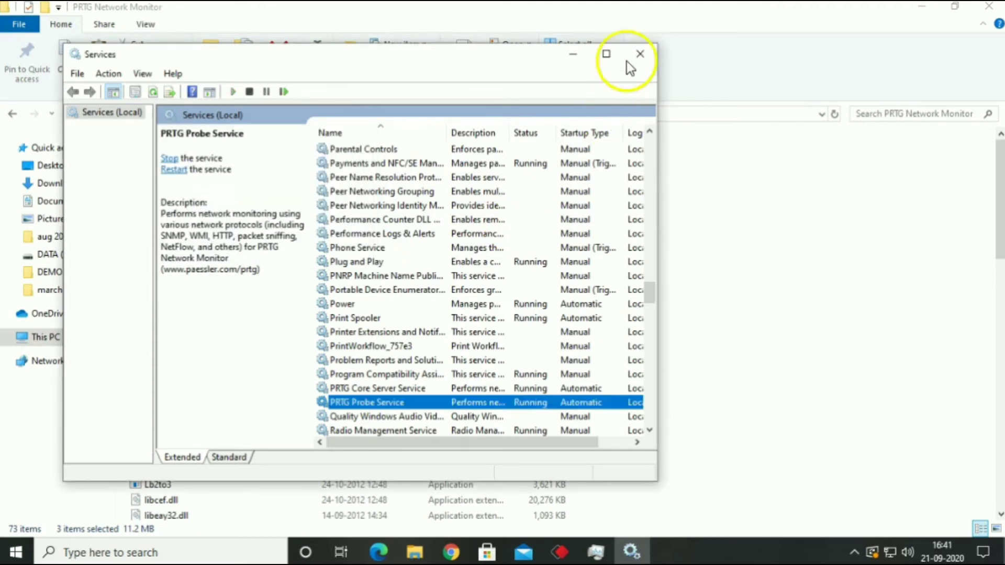
Step: Minimise the Services and folder windows, move Task Manager aside and launch PRTG Network Monitor from the desktop
click(573, 54)
click(922, 7)
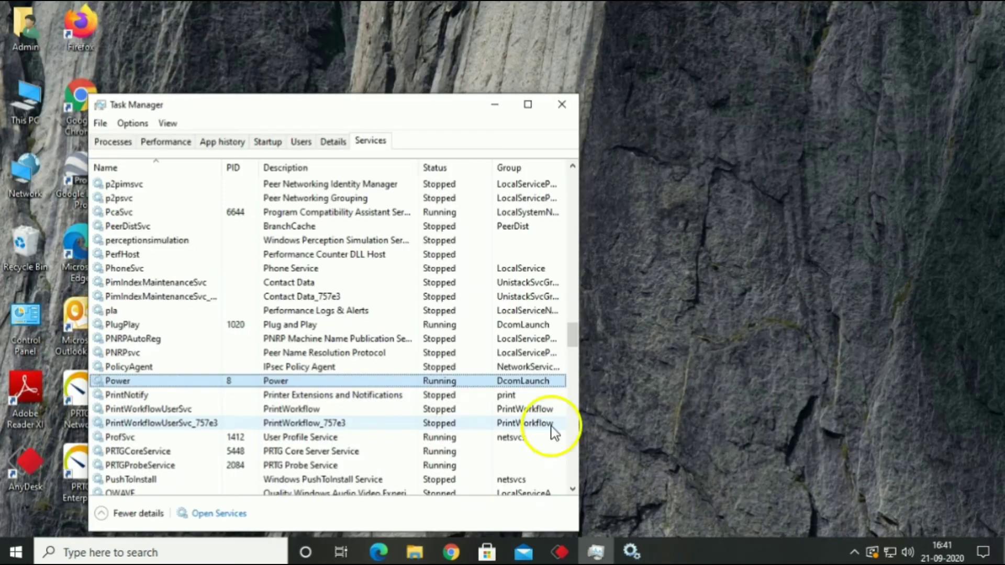
click(623, 447)
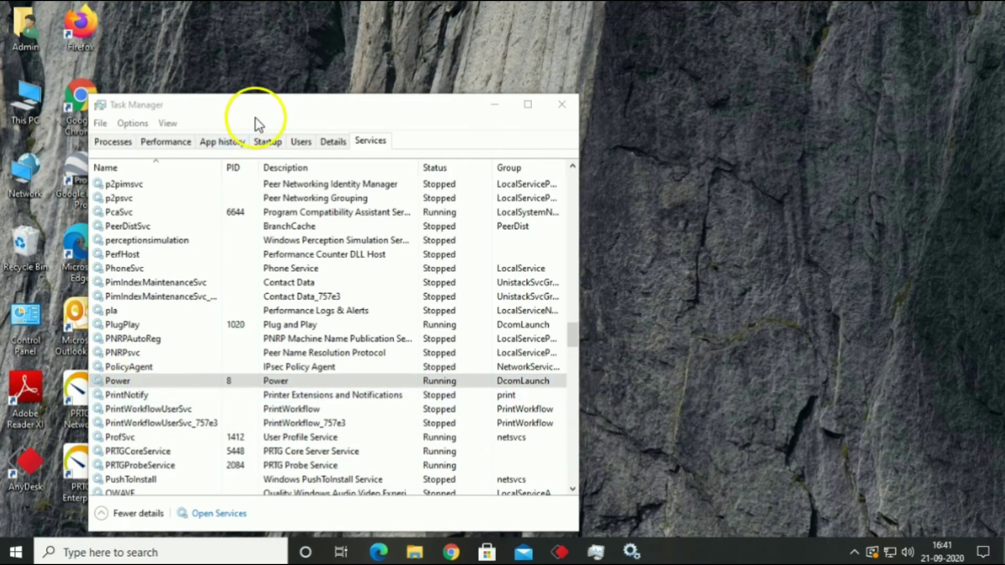
drag(256, 118, 407, 114)
double_click(80, 407)
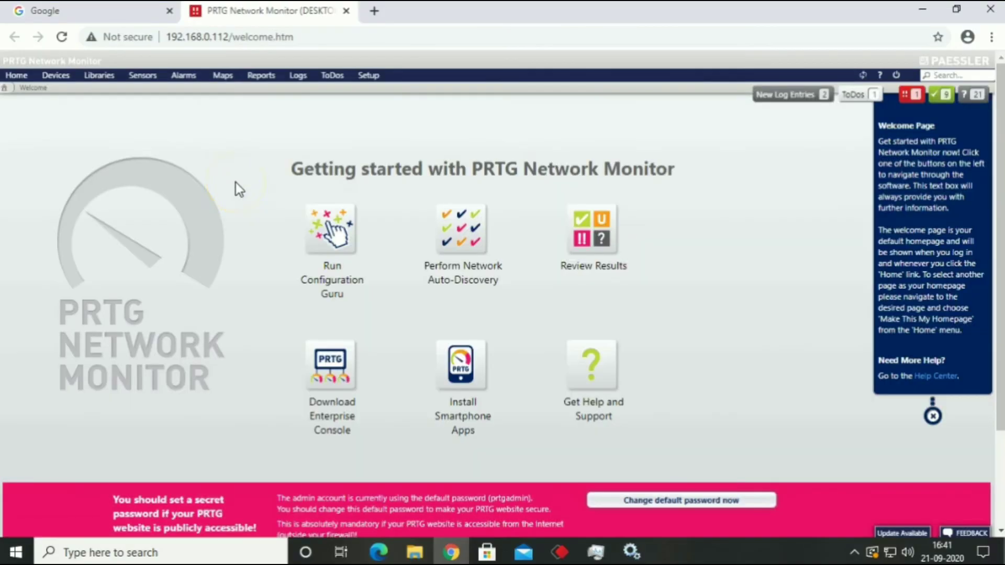
Step: Open the Review Results page and schedule the Windows update restart for tonight
click(576, 212)
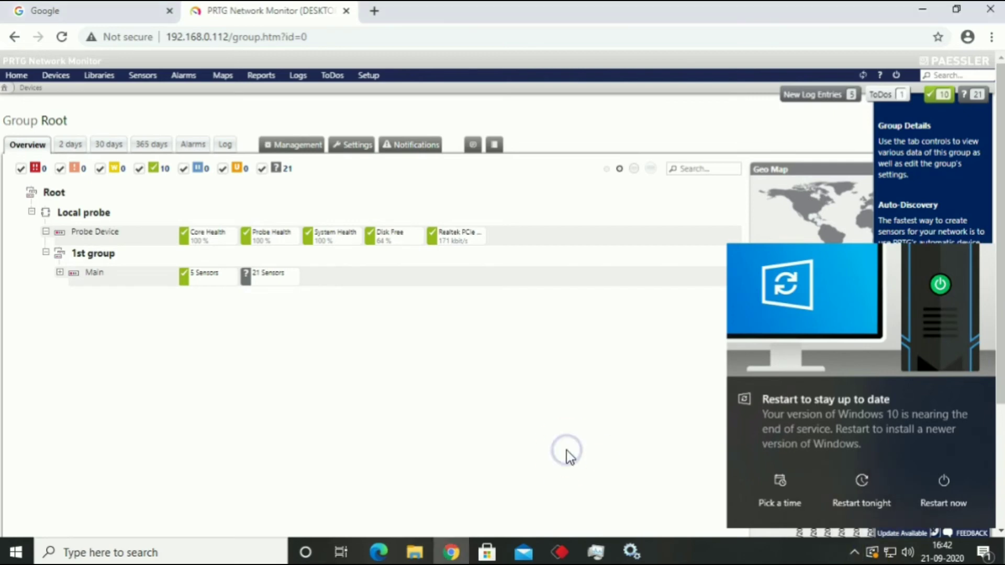
click(860, 481)
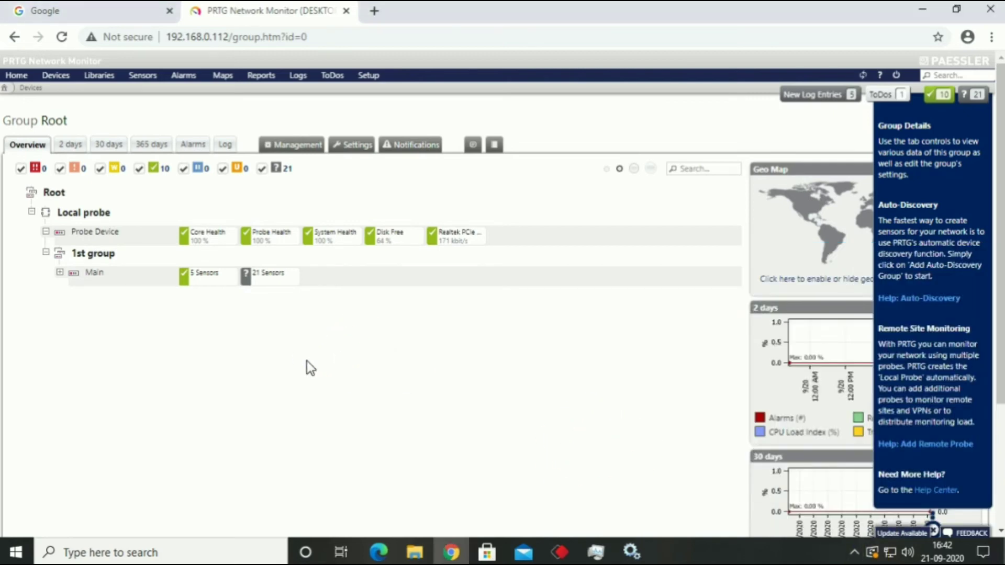
Step: Examine the Main device's port sensors and return to the 1st group overview
click(98, 273)
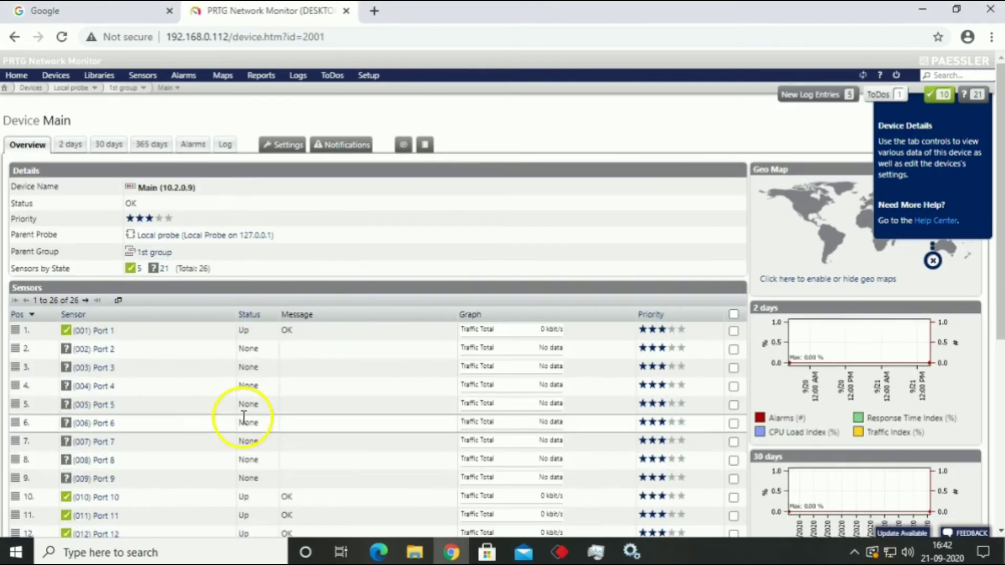
click(125, 87)
click(171, 214)
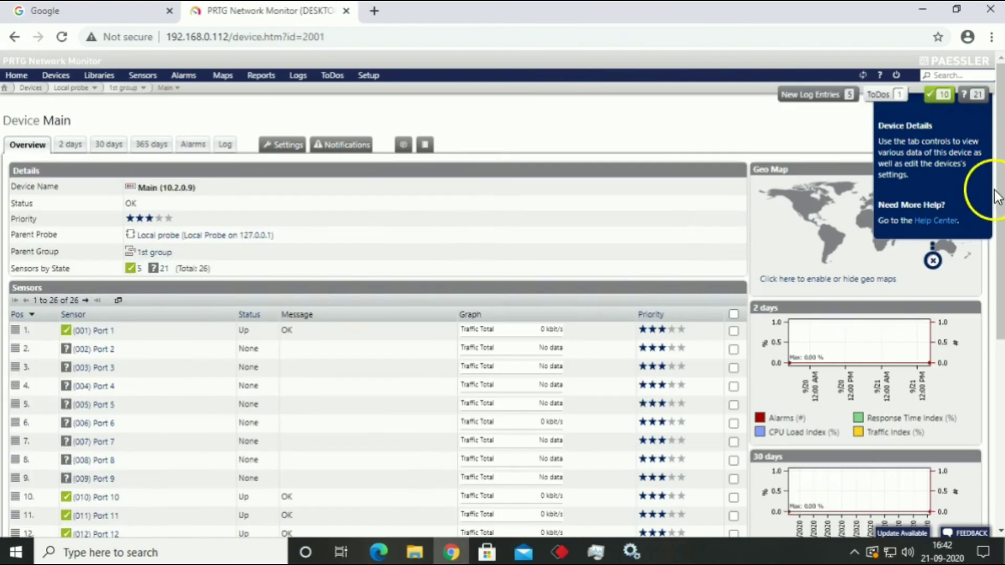
scroll(932, 257, down, 5)
scroll(932, 257, up, 5)
click(124, 89)
click(125, 88)
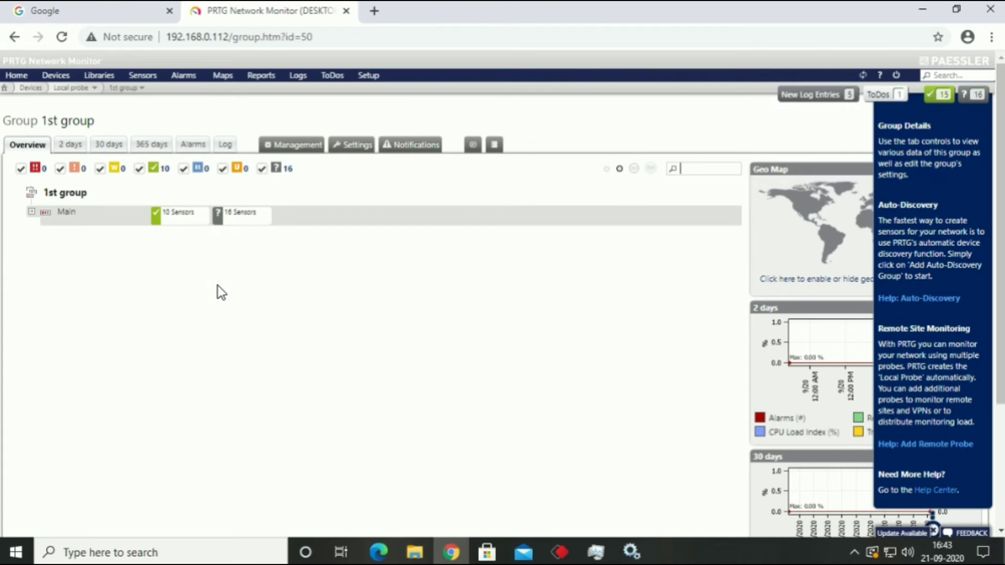
Step: Recheck the Main device's sensor states by opening its port list, returning to the 1st group overview and reopening the list
click(69, 212)
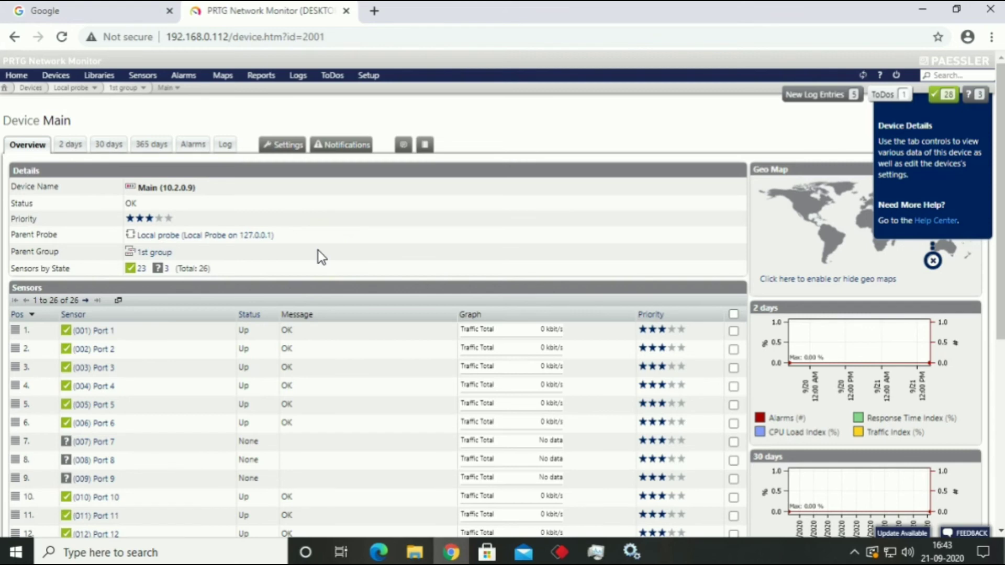
mouse_move(131, 90)
click(133, 116)
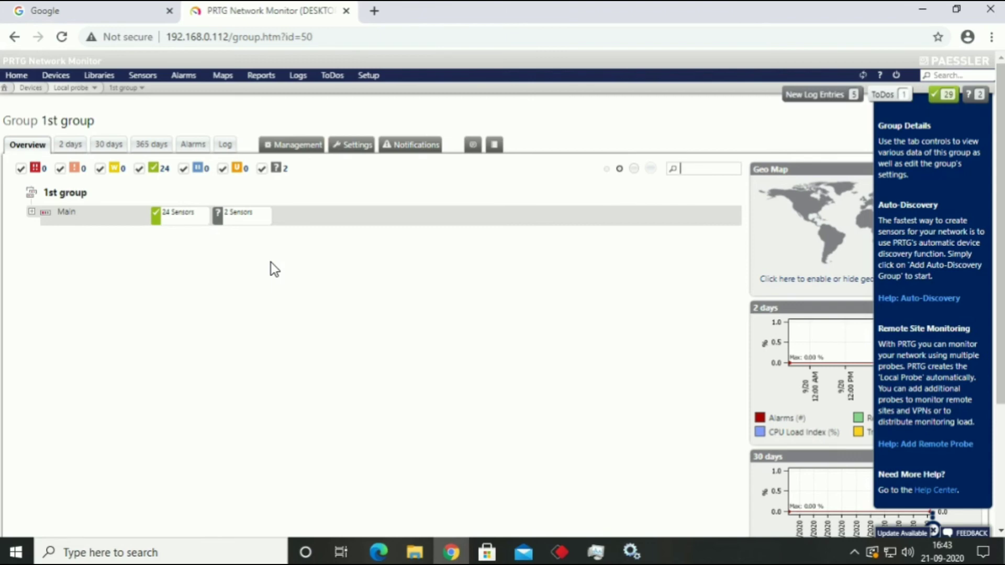
click(168, 218)
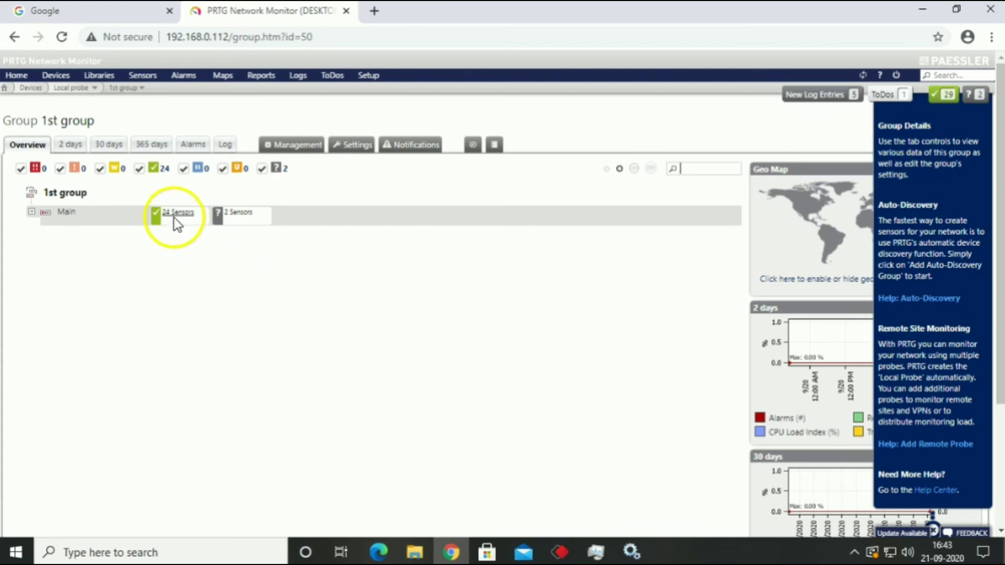
scroll(954, 207, down, 2)
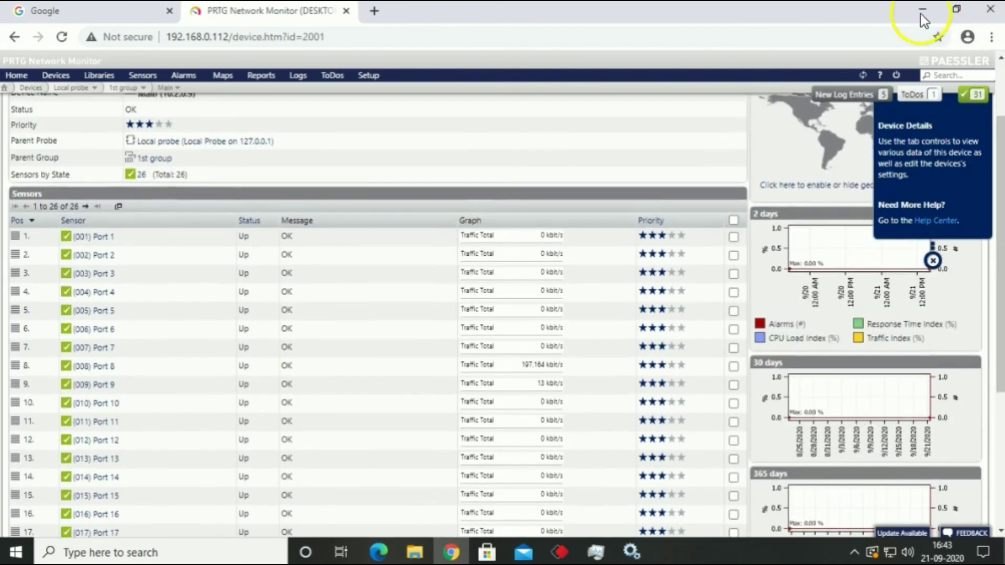
Step: Minimise the browser, launch the PRTG Enterprise Console from the desktop and maximise its window
click(922, 10)
double_click(86, 487)
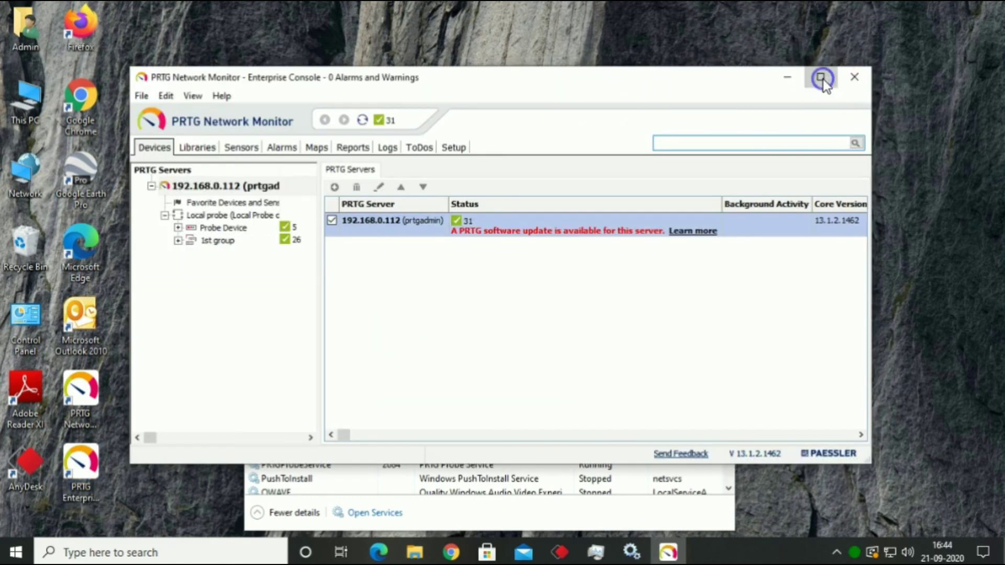
click(821, 75)
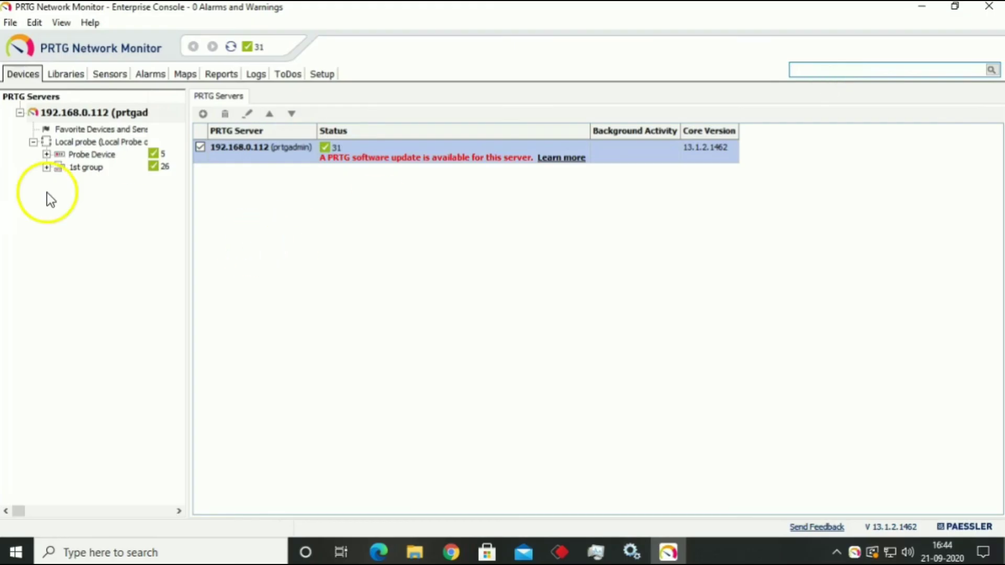
Step: Expand 1st group and its Main device in the device tree and show the Live Graph view
click(47, 167)
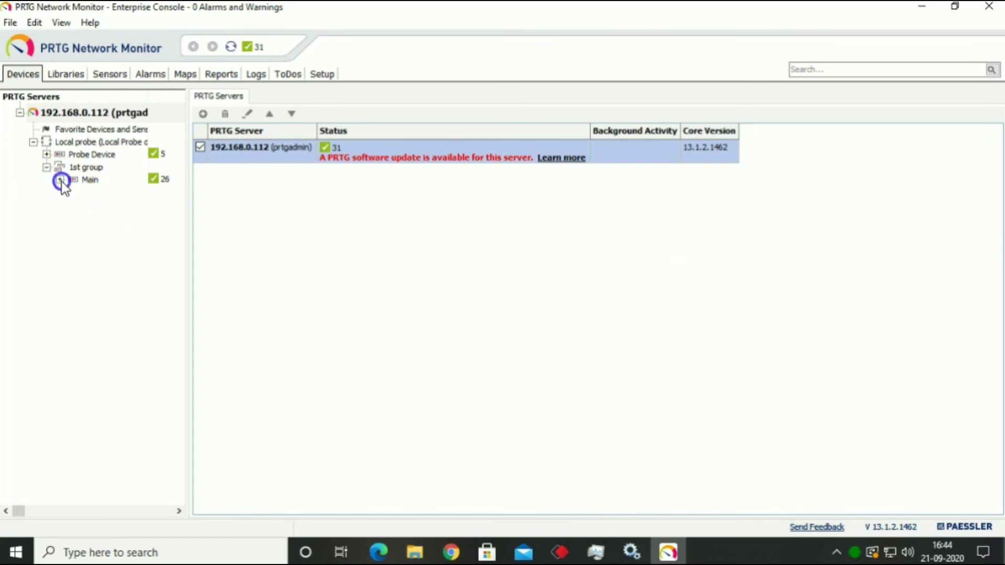
click(62, 181)
click(259, 97)
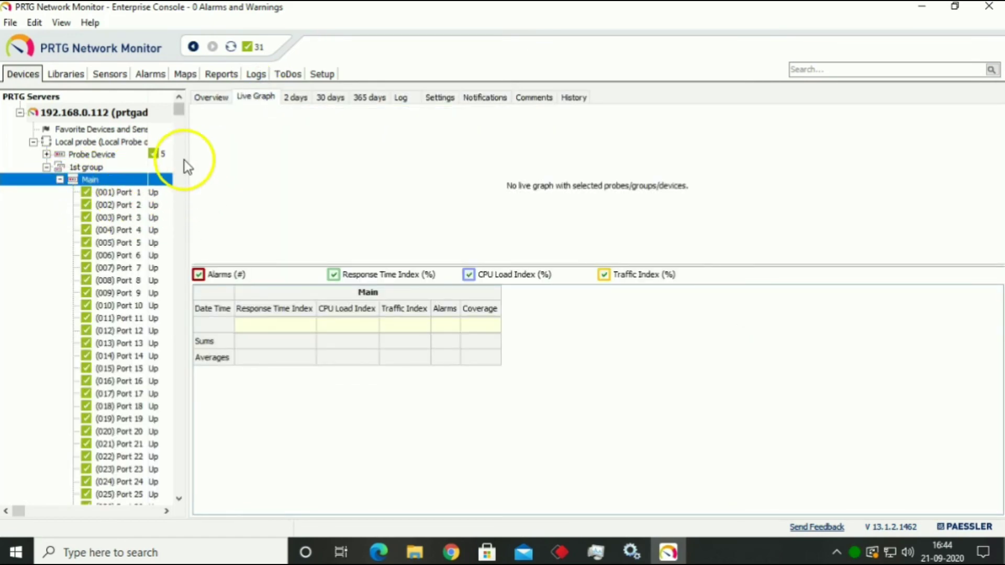
Step: Widen the device tree and examine the live traffic graphs of the Port 9 and Port 24 sensors
drag(188, 164, 215, 170)
click(129, 297)
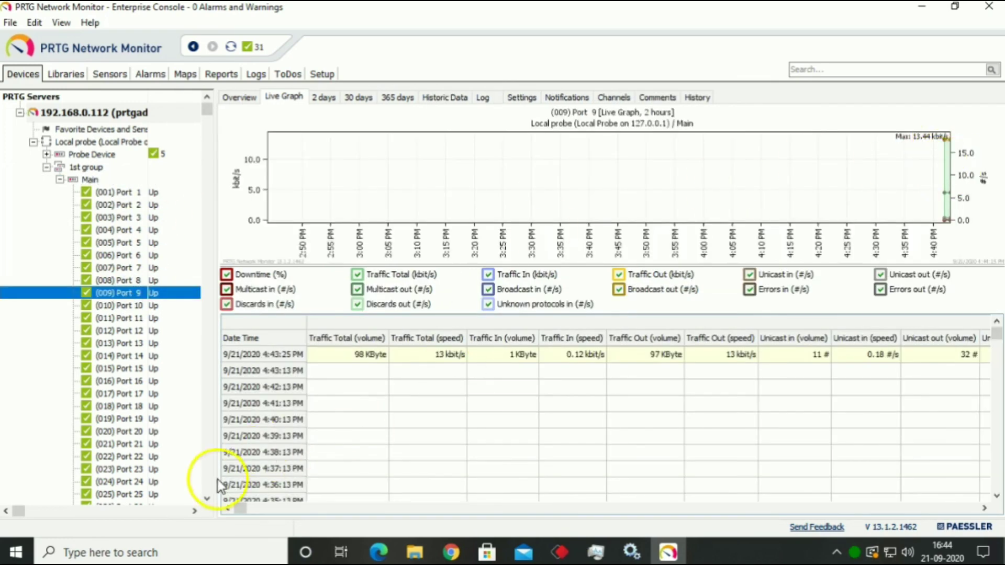
click(127, 481)
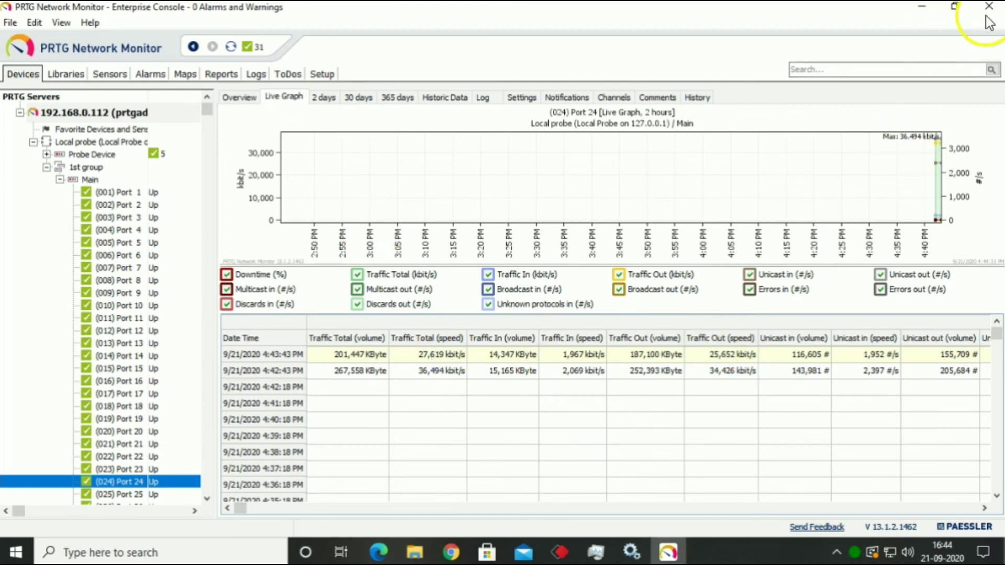
Step: Minimise the Enterprise Console, close Task Manager and refresh the desktop
click(925, 12)
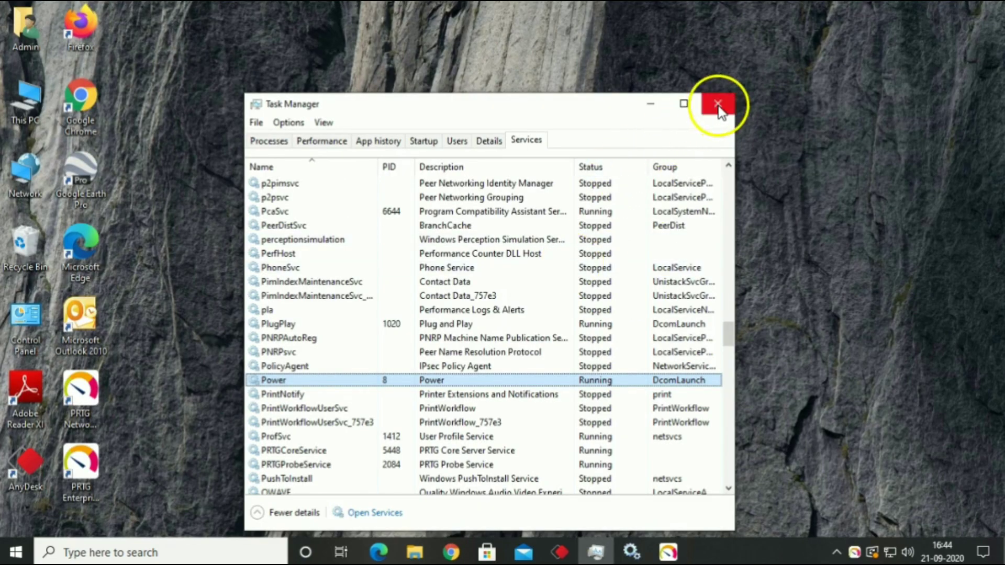
click(715, 102)
right_click(511, 152)
click(540, 194)
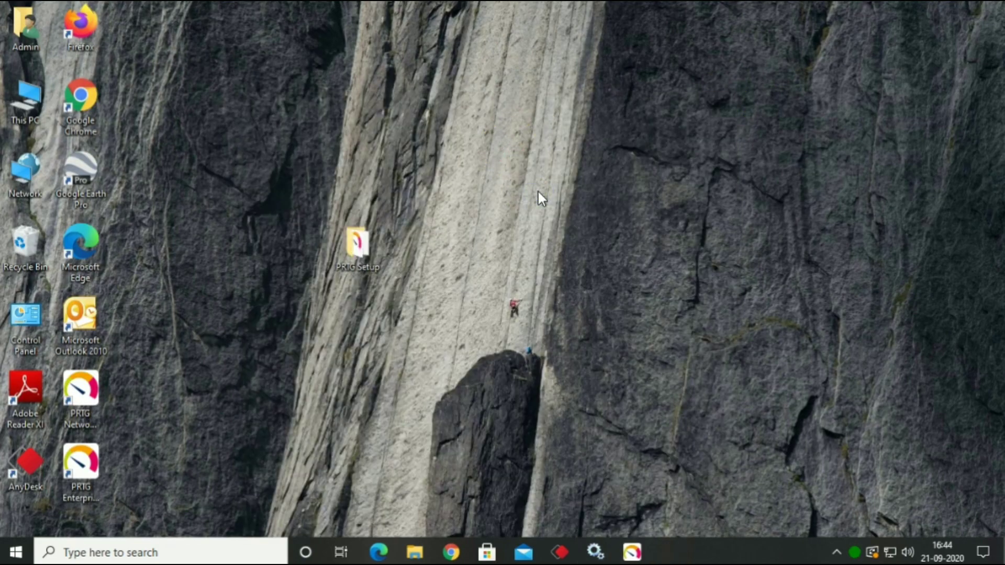